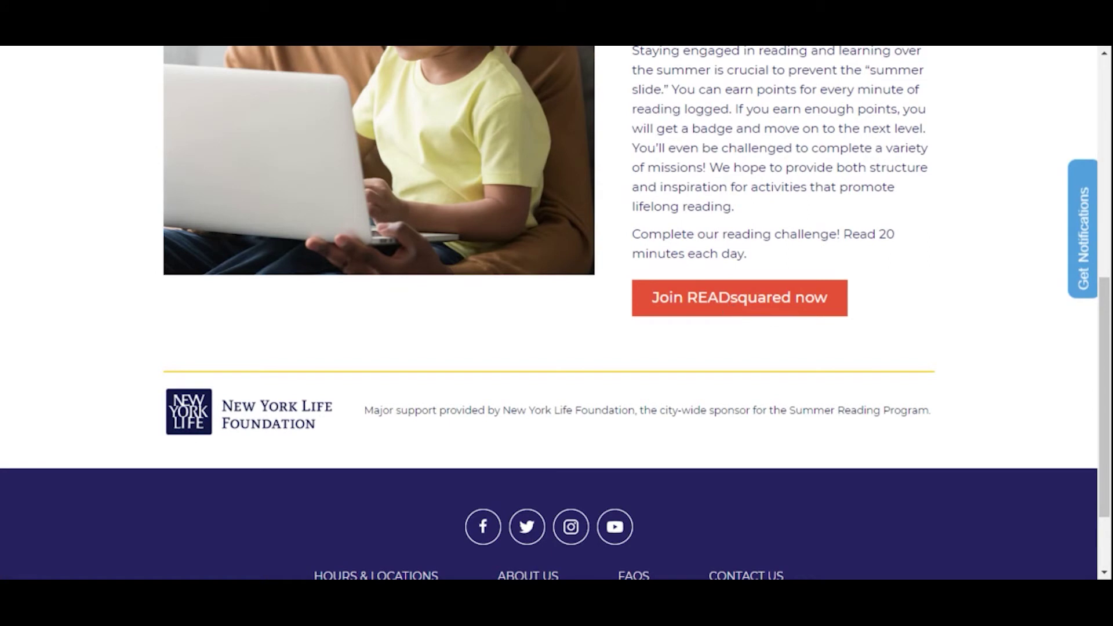
Join READsquared from the library's summer reading page and look through the Pre-K, Children's, Teen and Adult 2020 programs.
click(729, 306)
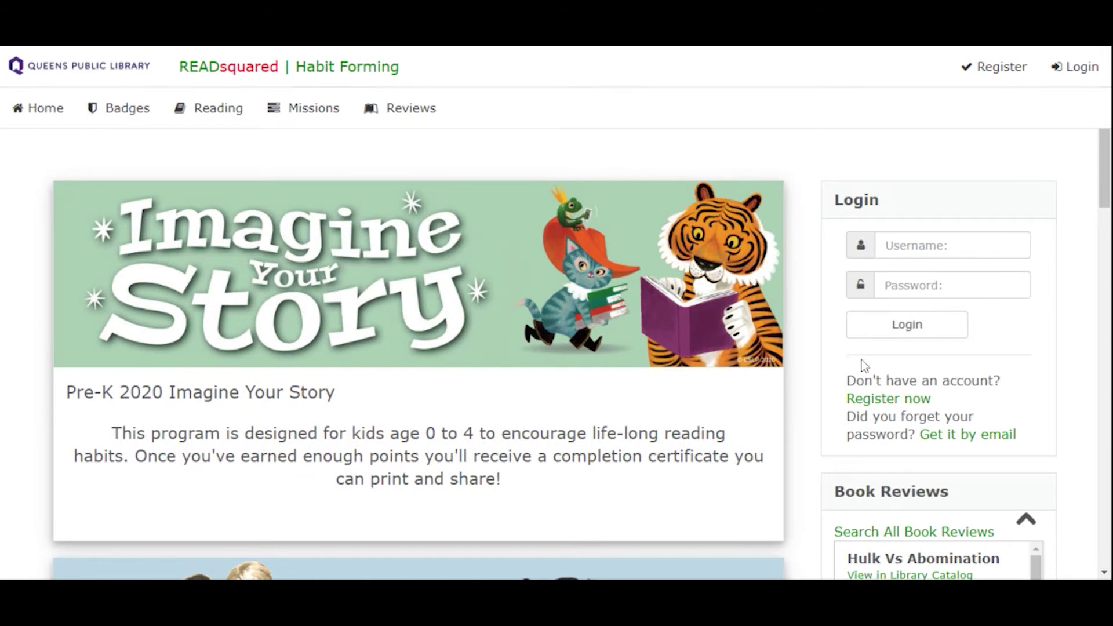
scroll(862, 366, down, 6)
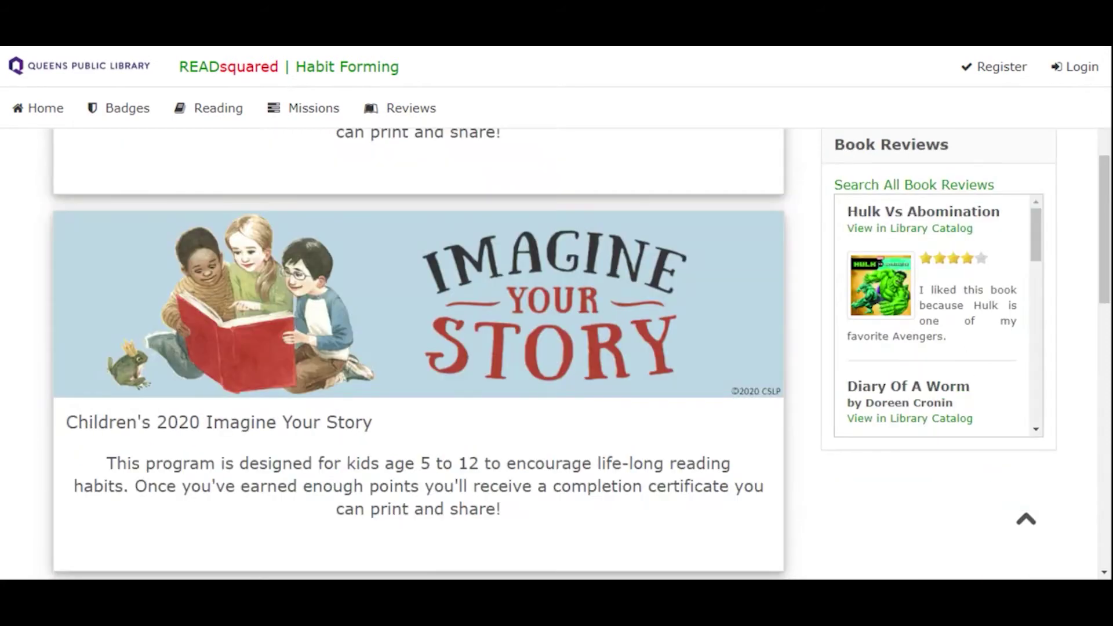
scroll(862, 366, down, 1)
scroll(791, 479, down, 5)
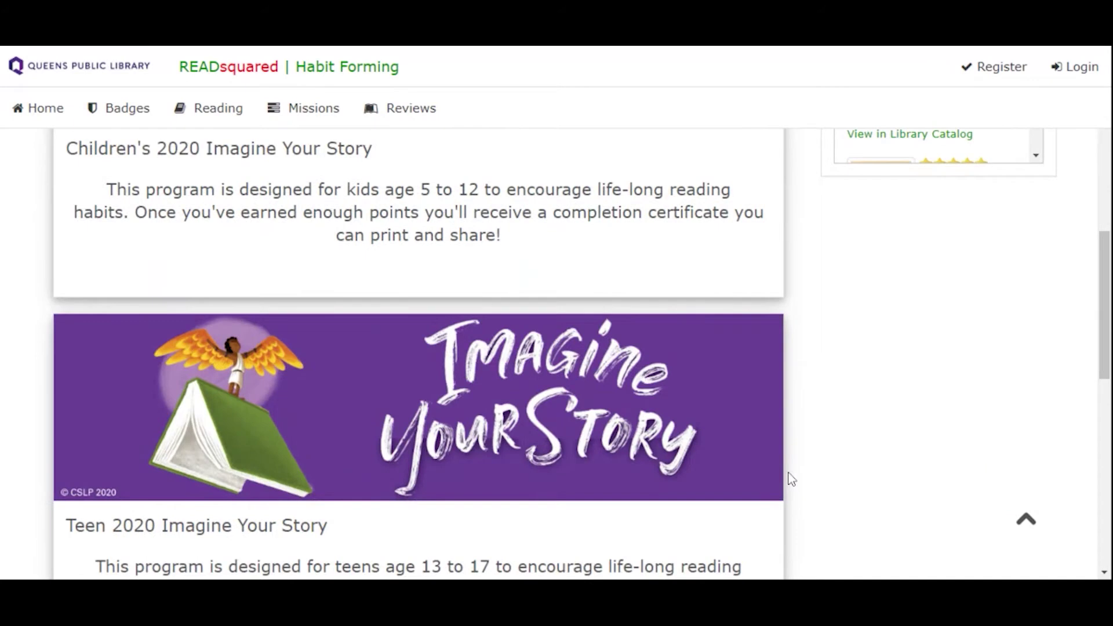
scroll(791, 478, down, 12)
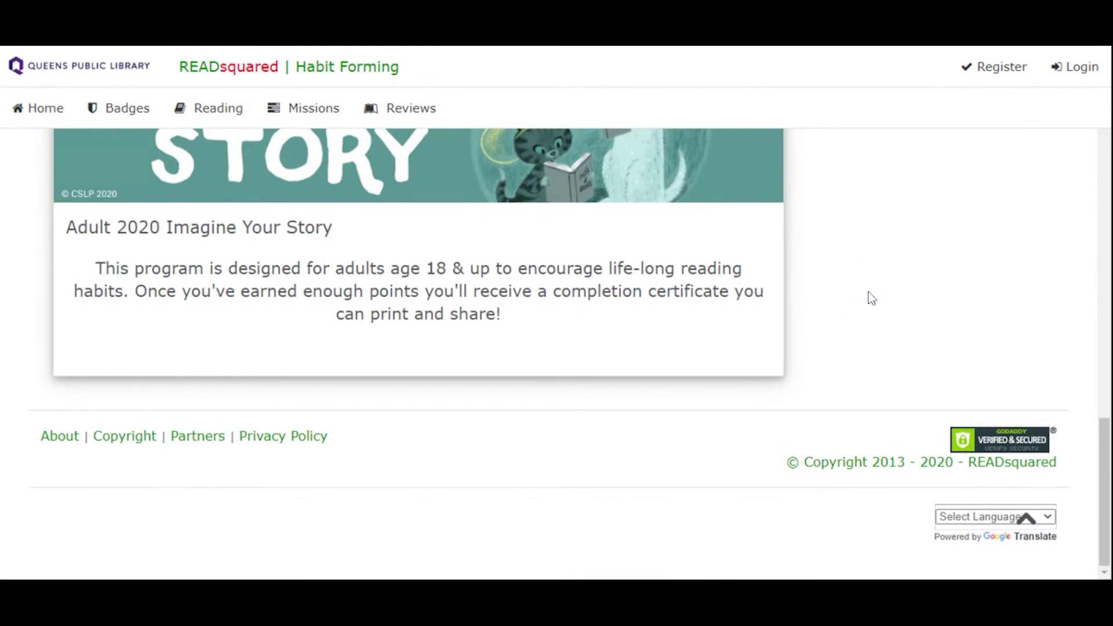
scroll(871, 298, up, 9)
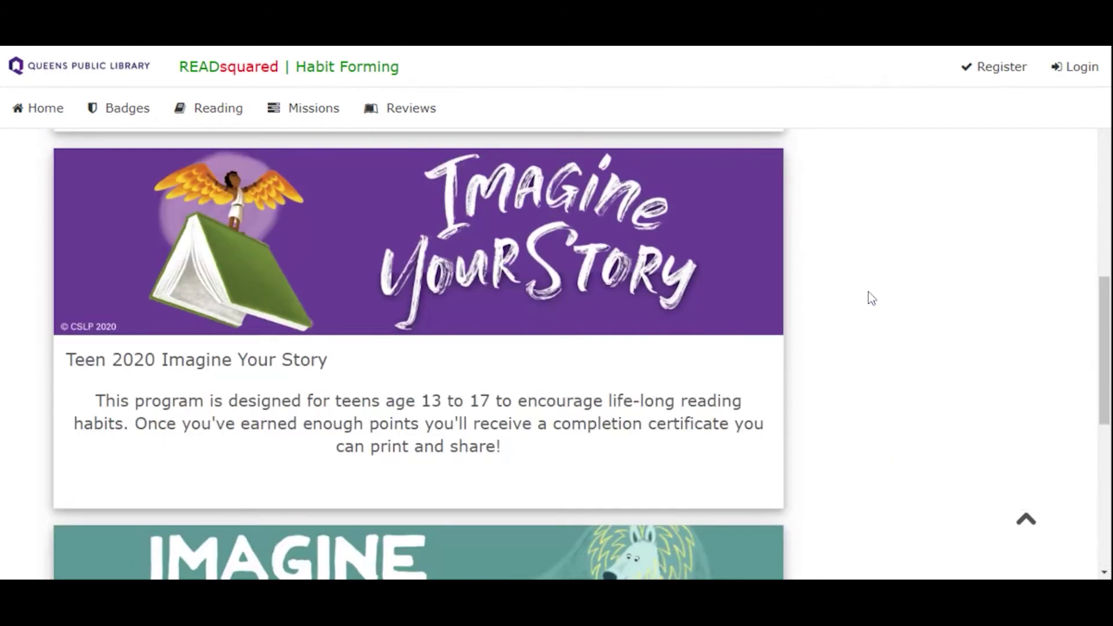
scroll(871, 298, up, 8)
scroll(871, 297, up, 6)
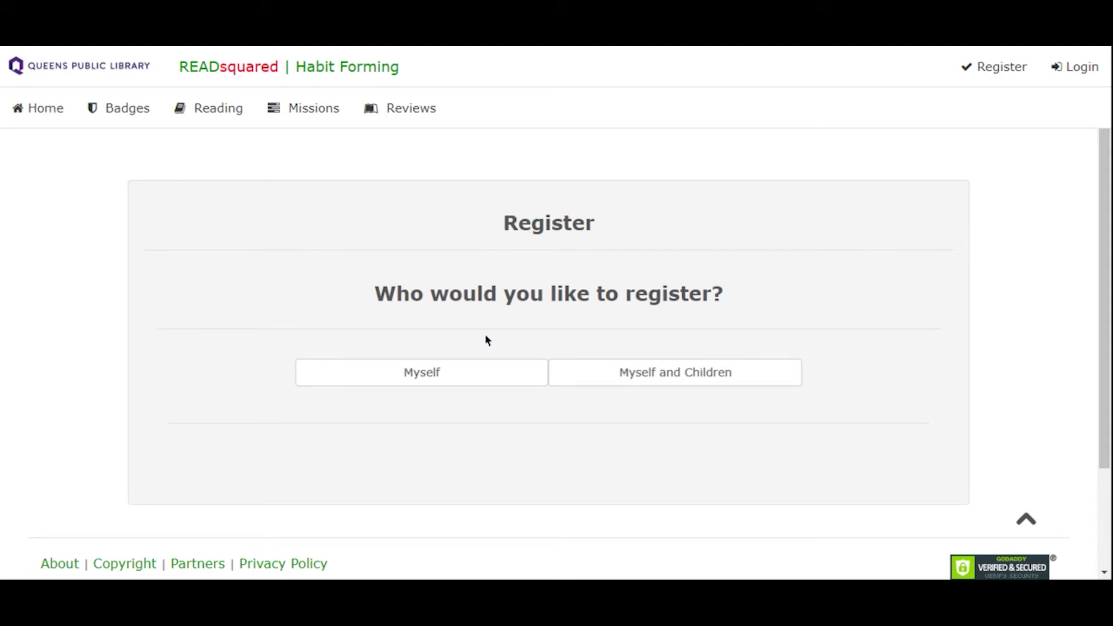
Start registering Myself and Children, set the adult's age to 19+ Years Old, and continue to the additional adult information form.
click(641, 374)
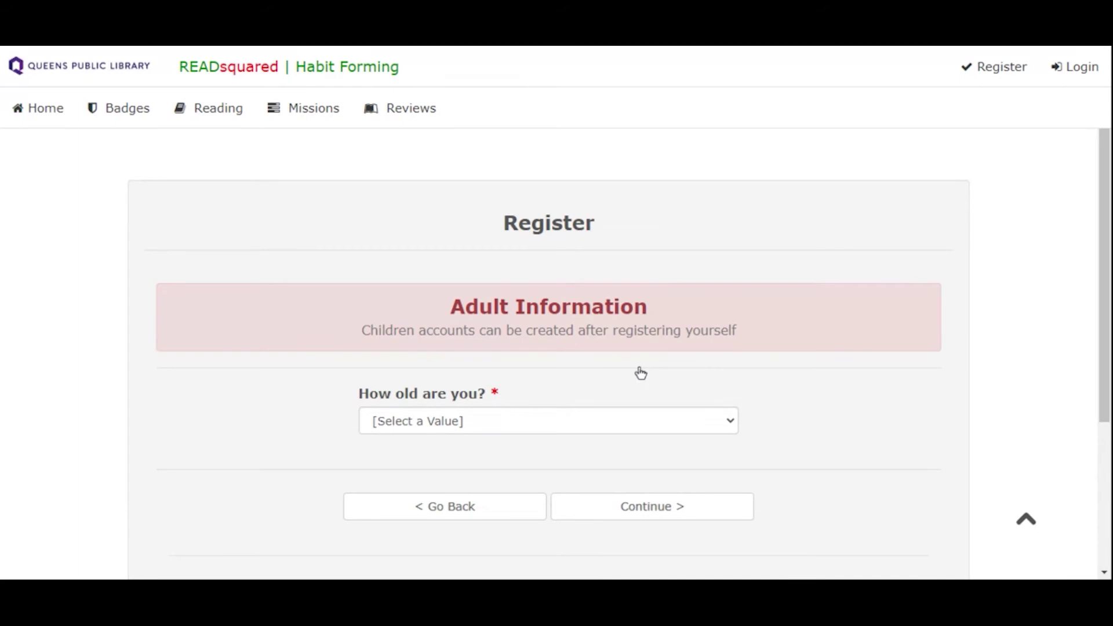
scroll(640, 374, down, 2)
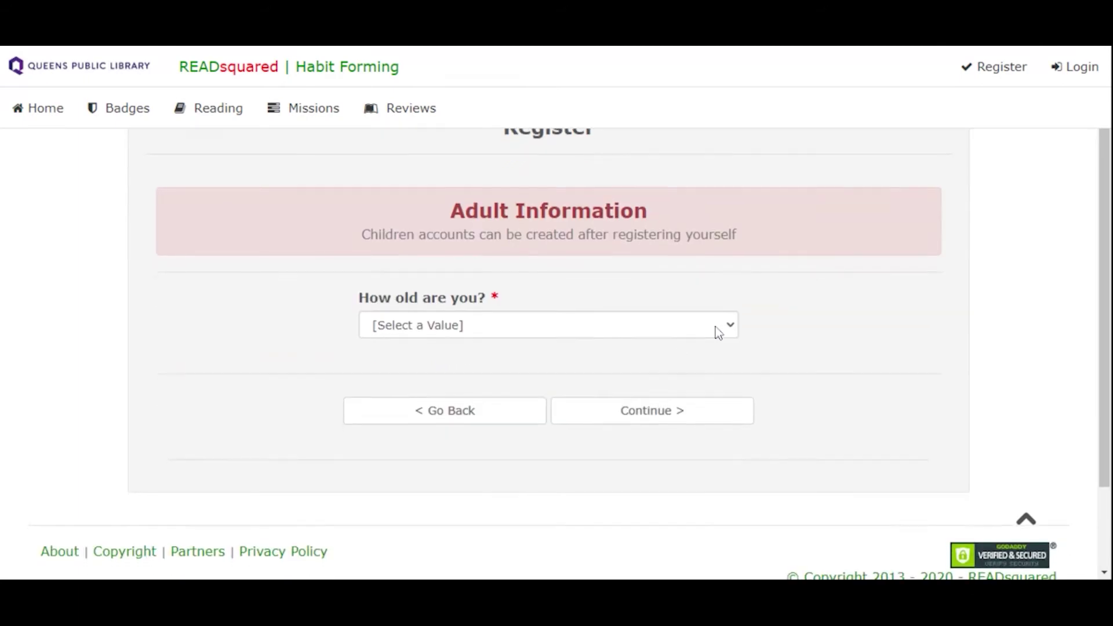
click(719, 333)
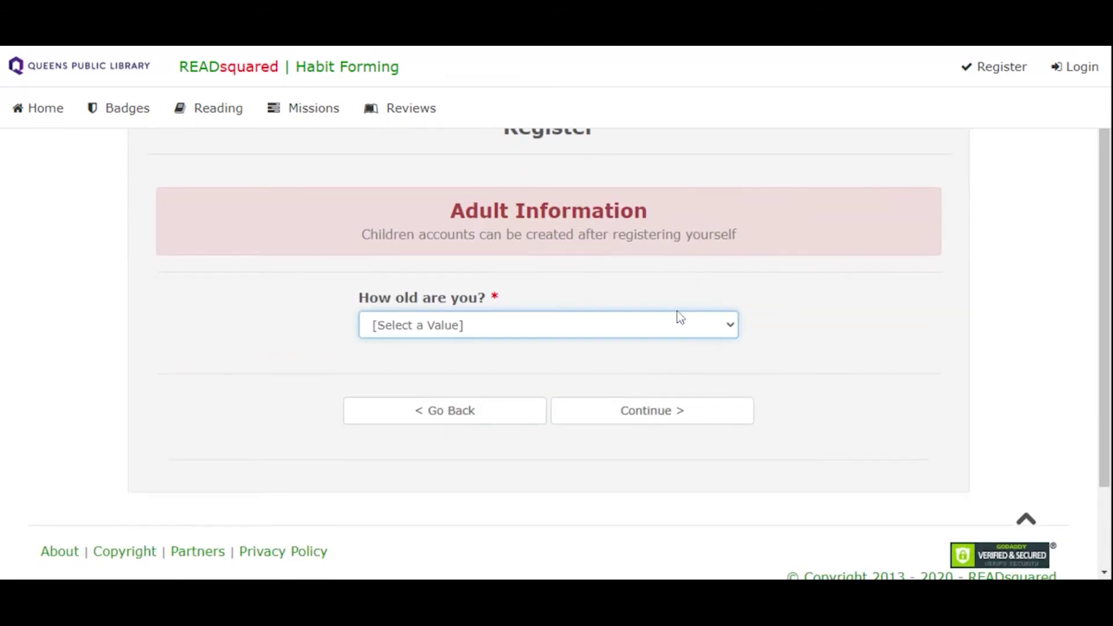
key(Down)
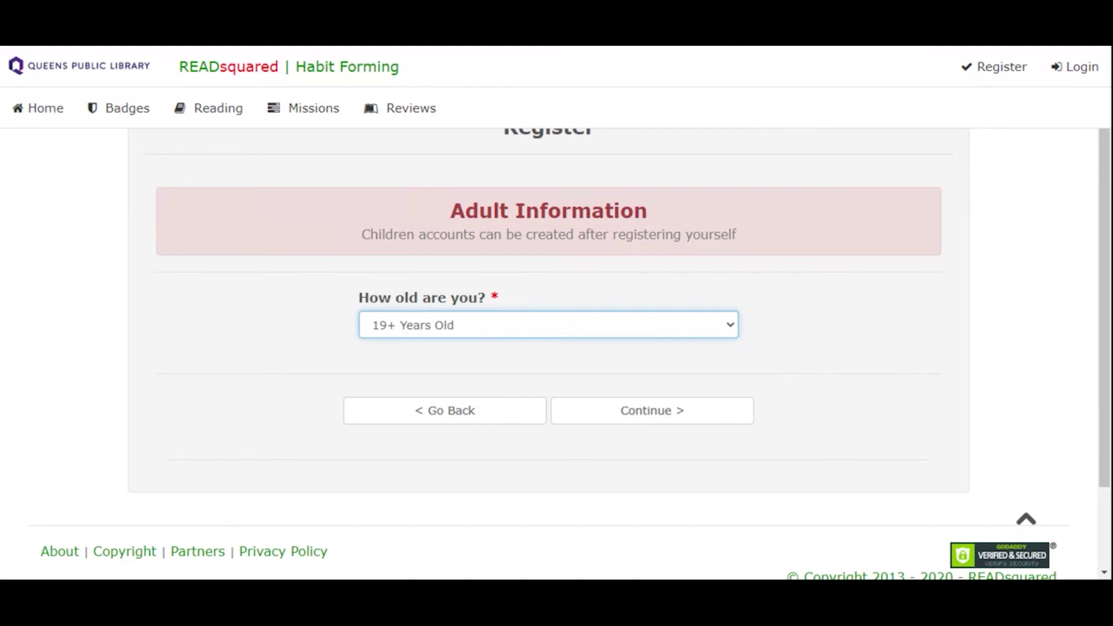
click(616, 425)
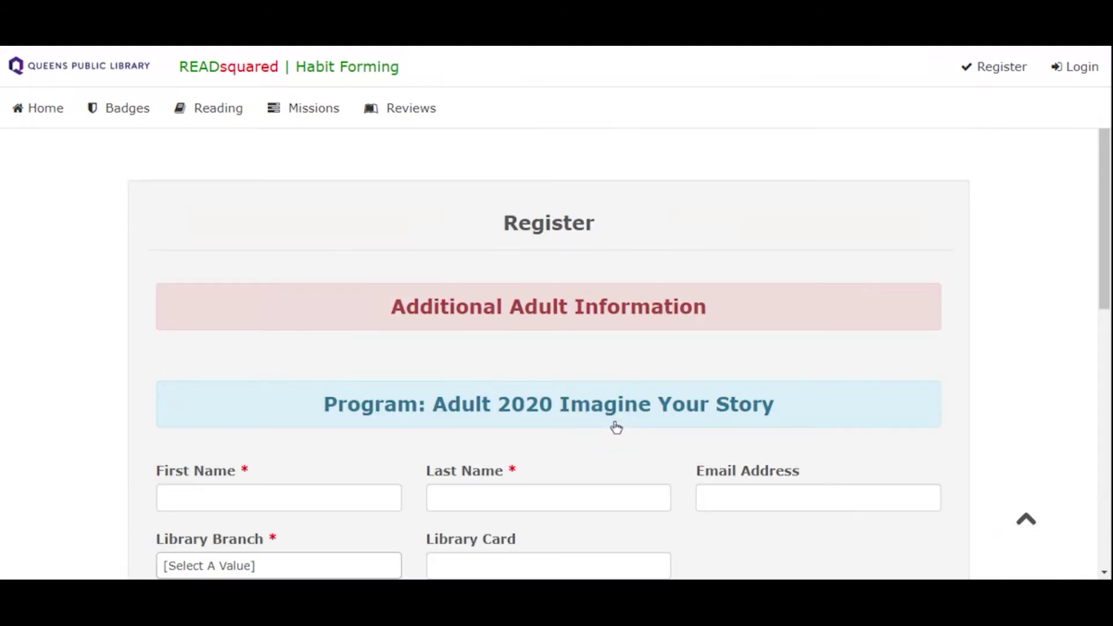
scroll(616, 427, down, 4)
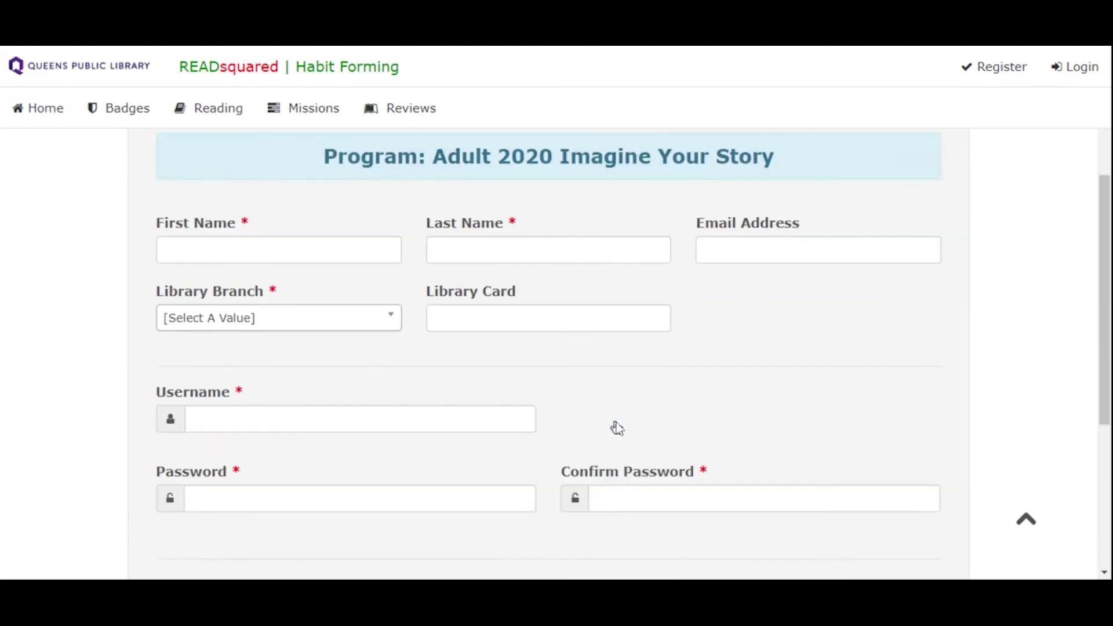
scroll(616, 427, down, 1)
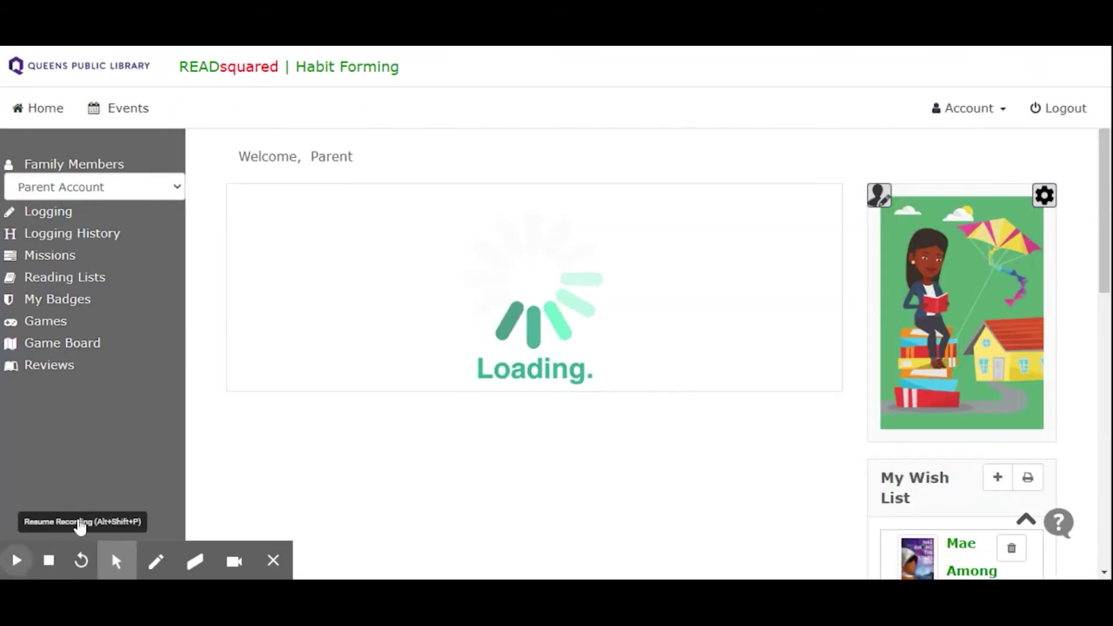
Switch from the parent dashboard to the Baby Account family member.
key(alt+shift+p)
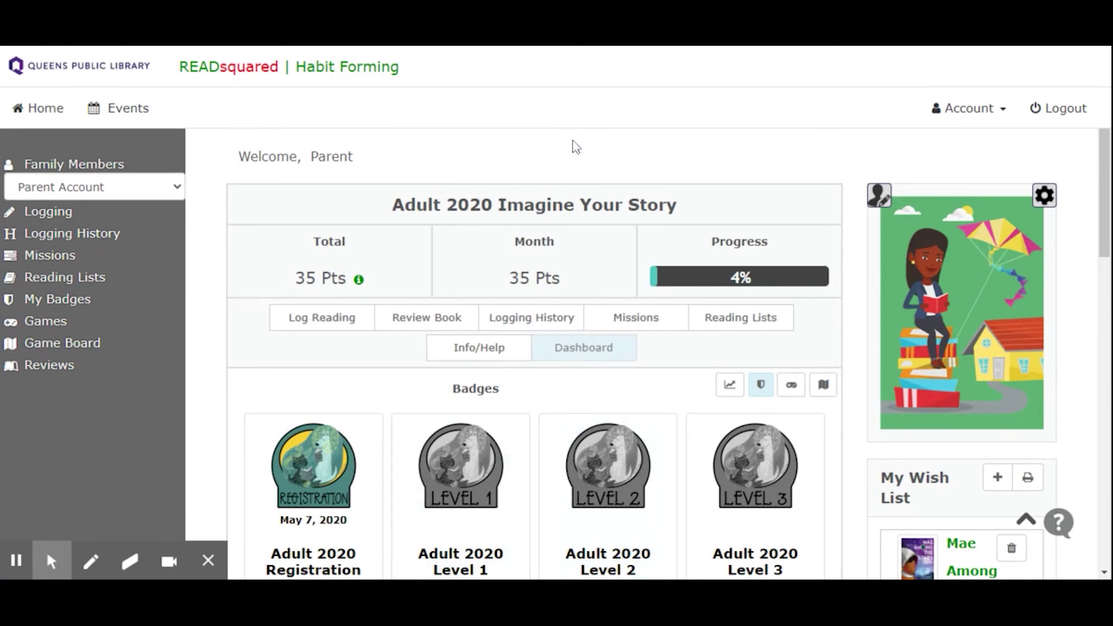
scroll(576, 147, down, 1)
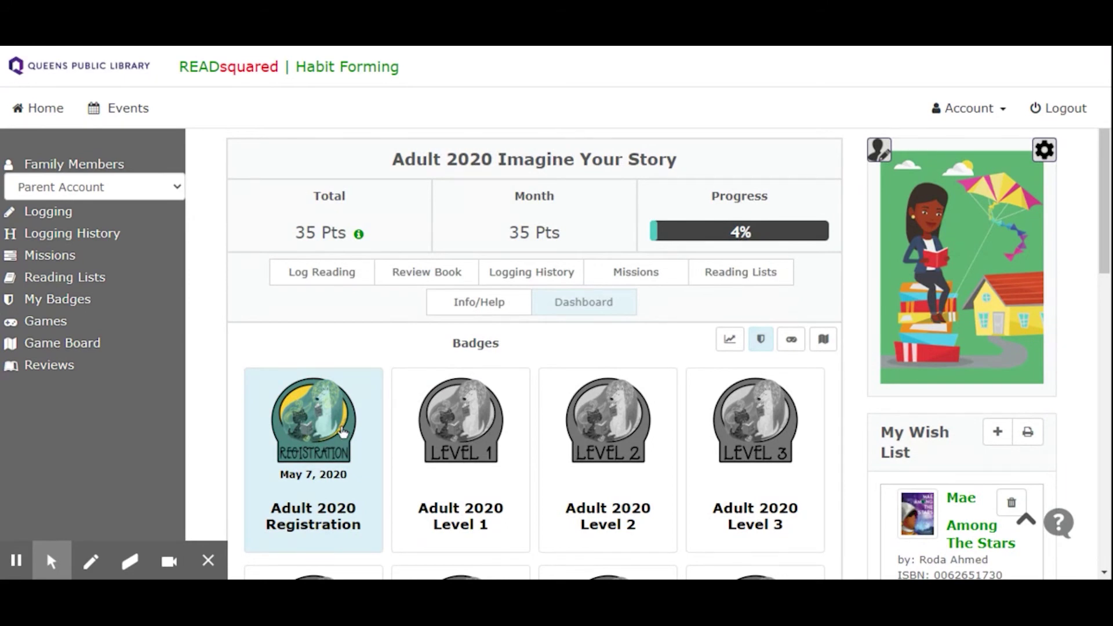
scroll(580, 348, up, 1)
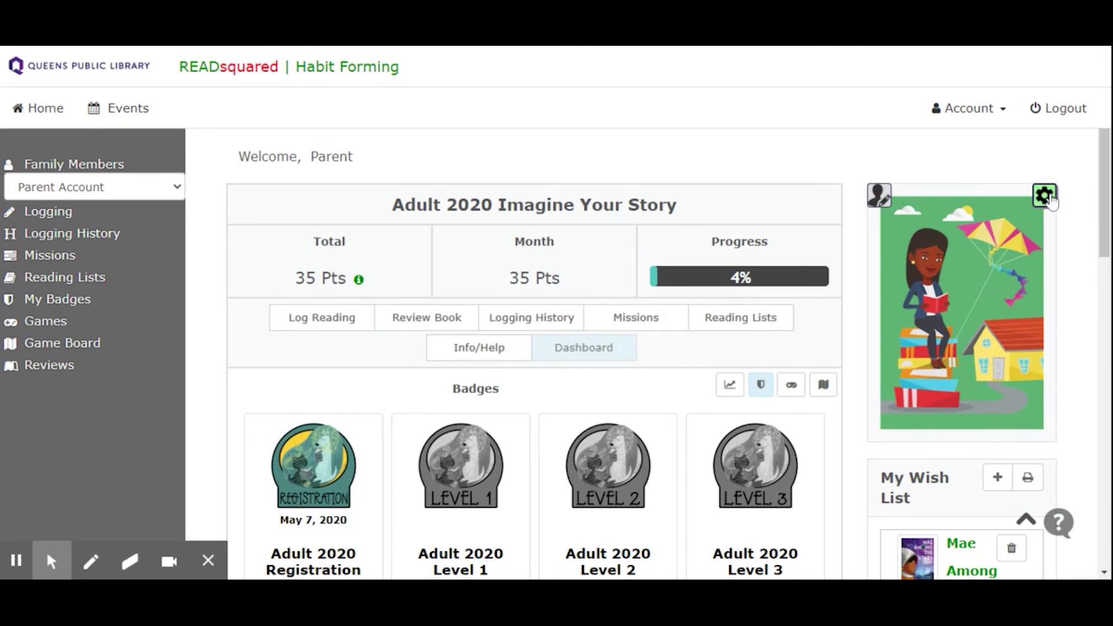
click(164, 196)
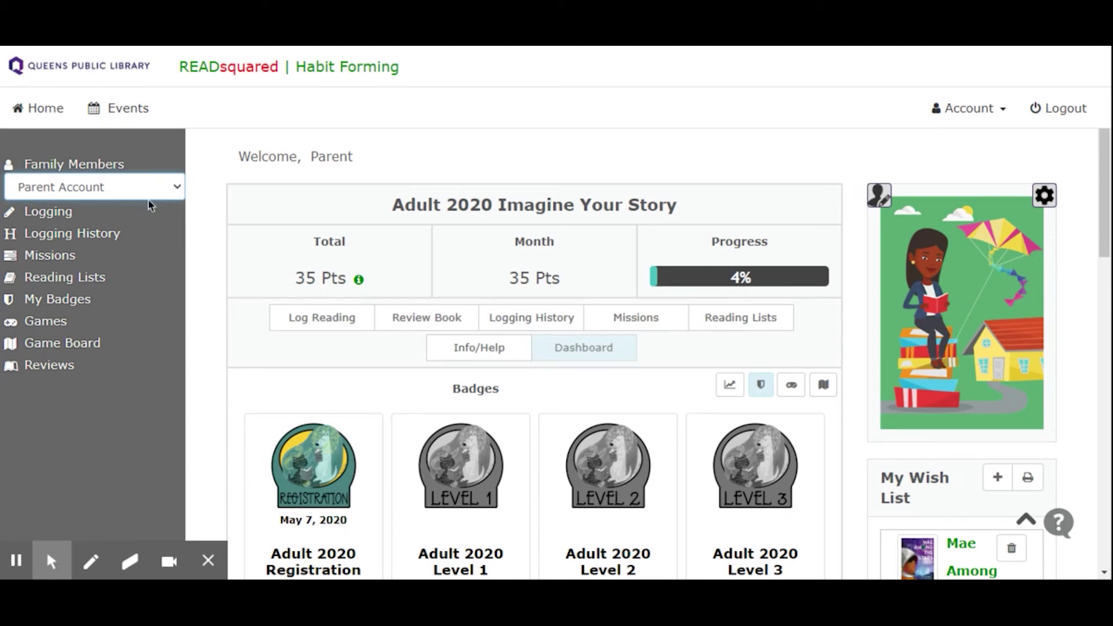
click(150, 233)
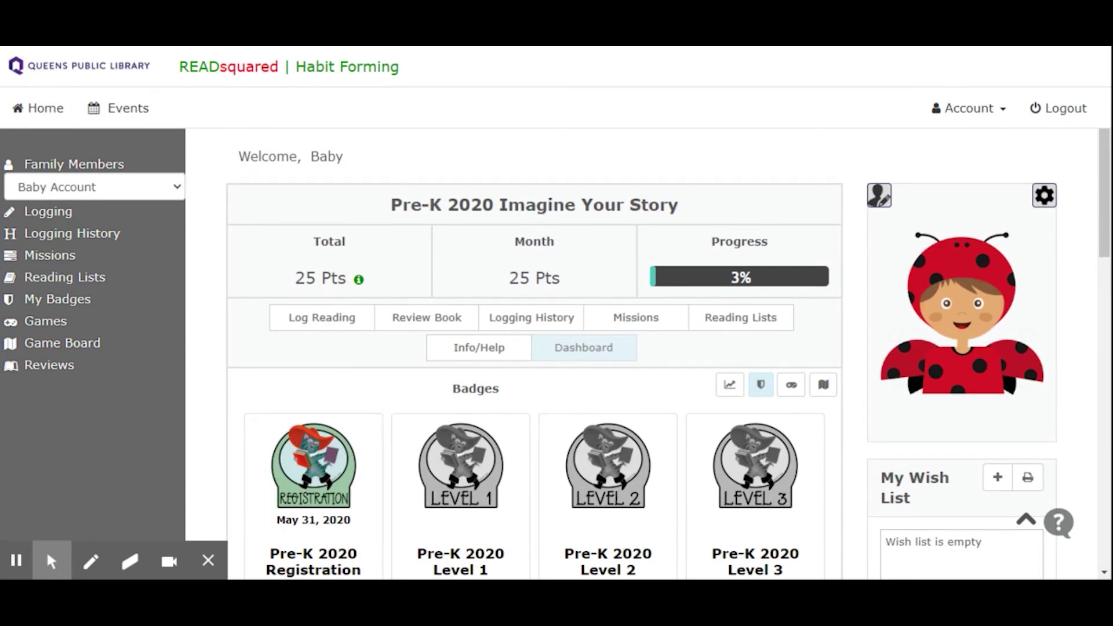
Look over the reading log form for the Baby Account, including its optional book review section, and close it without submitting.
click(339, 335)
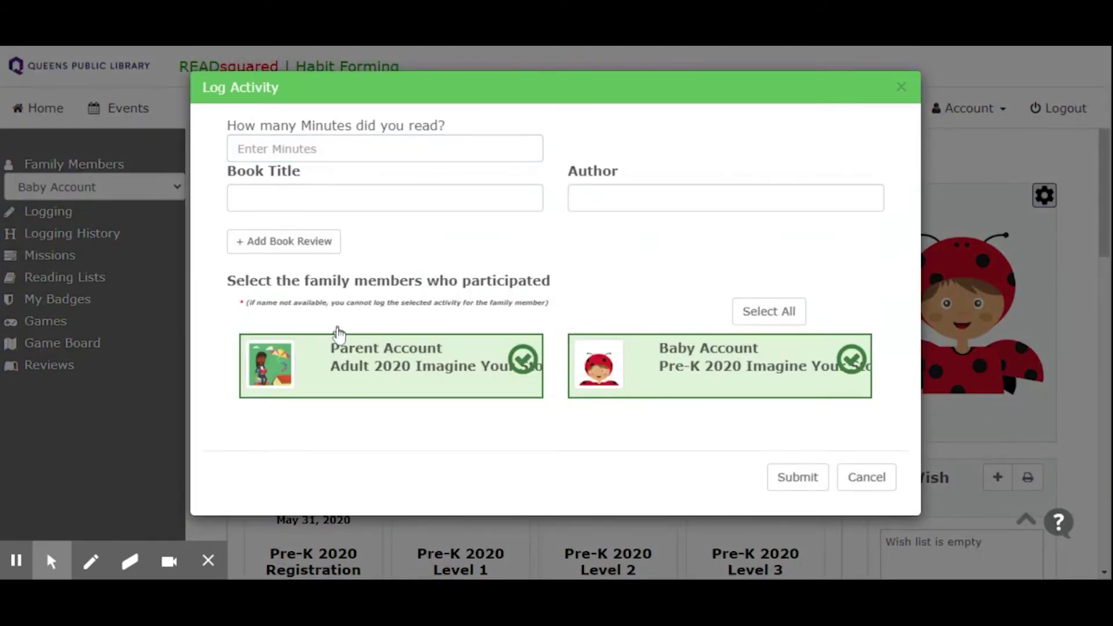
click(410, 149)
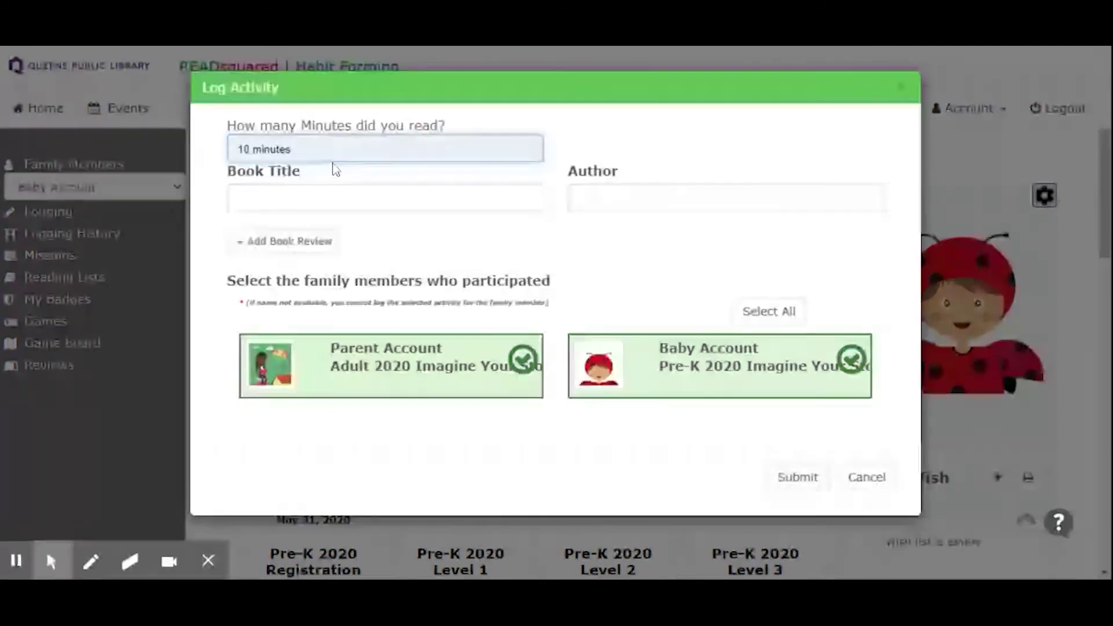
click(295, 169)
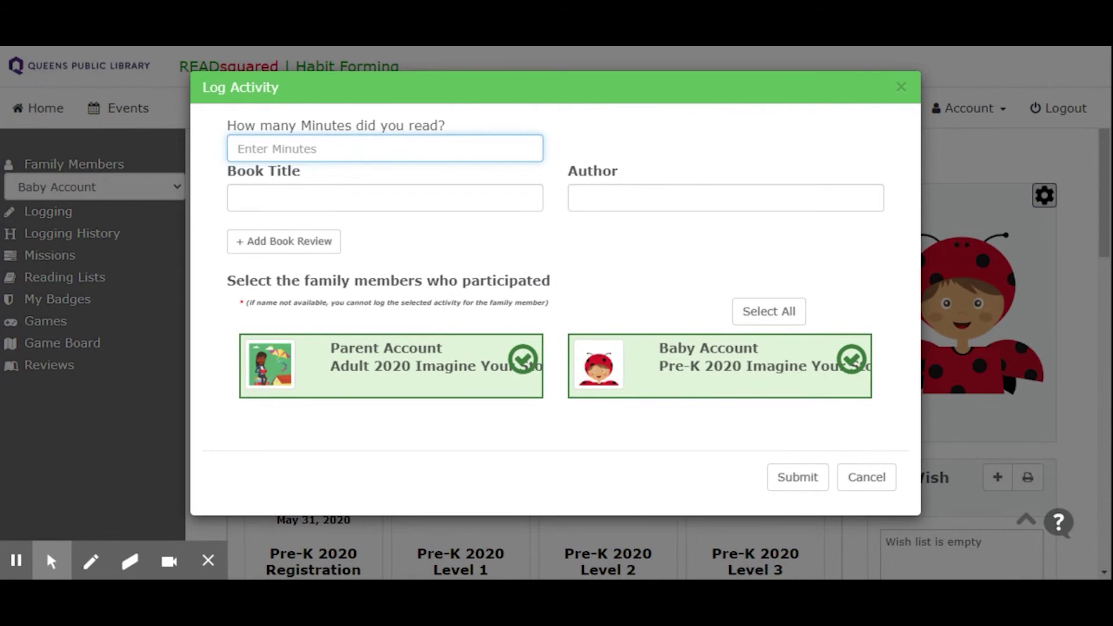
click(222, 187)
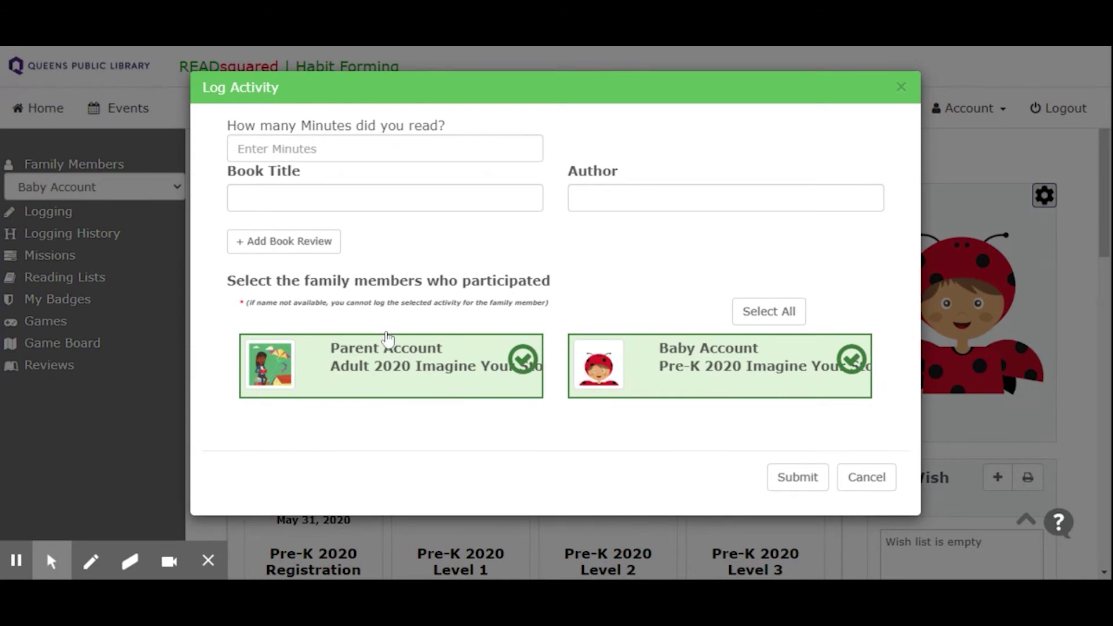
click(290, 246)
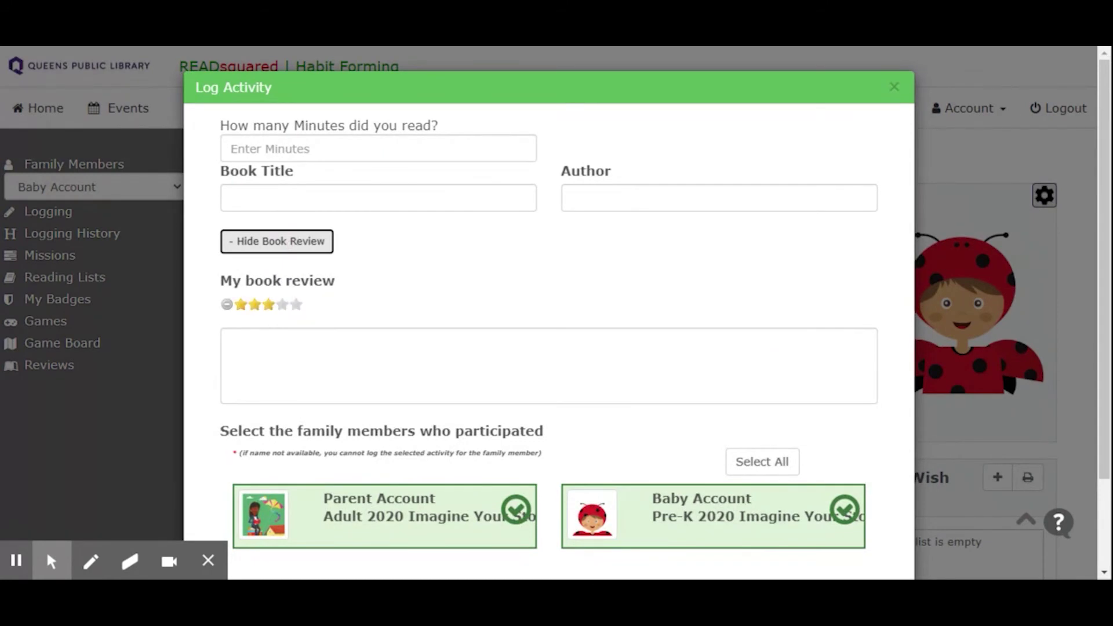
scroll(484, 318, down, 2)
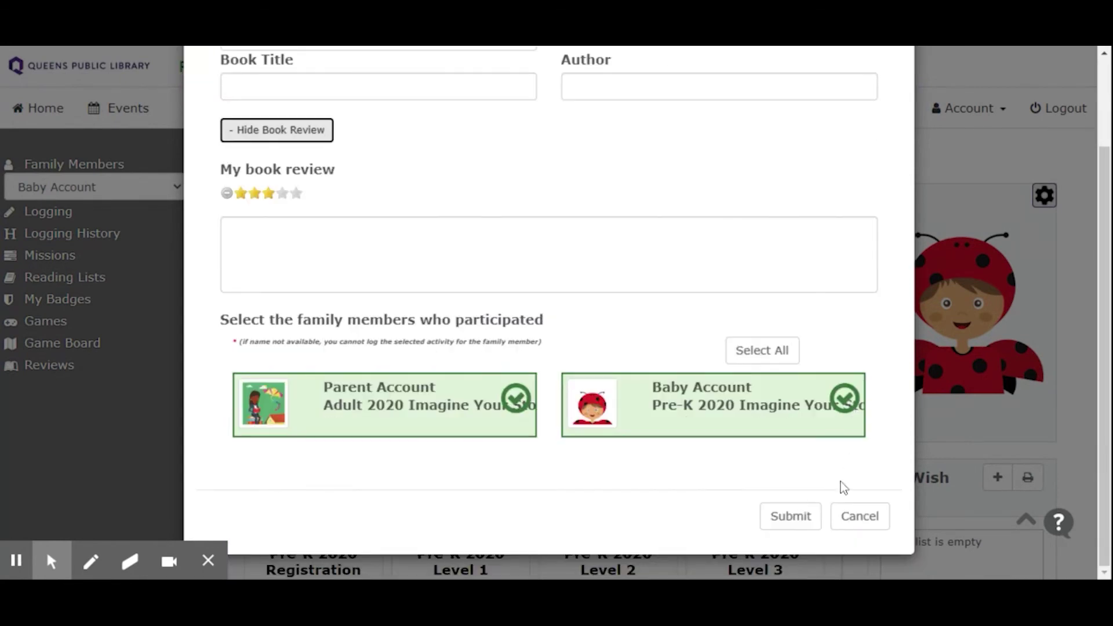
click(855, 529)
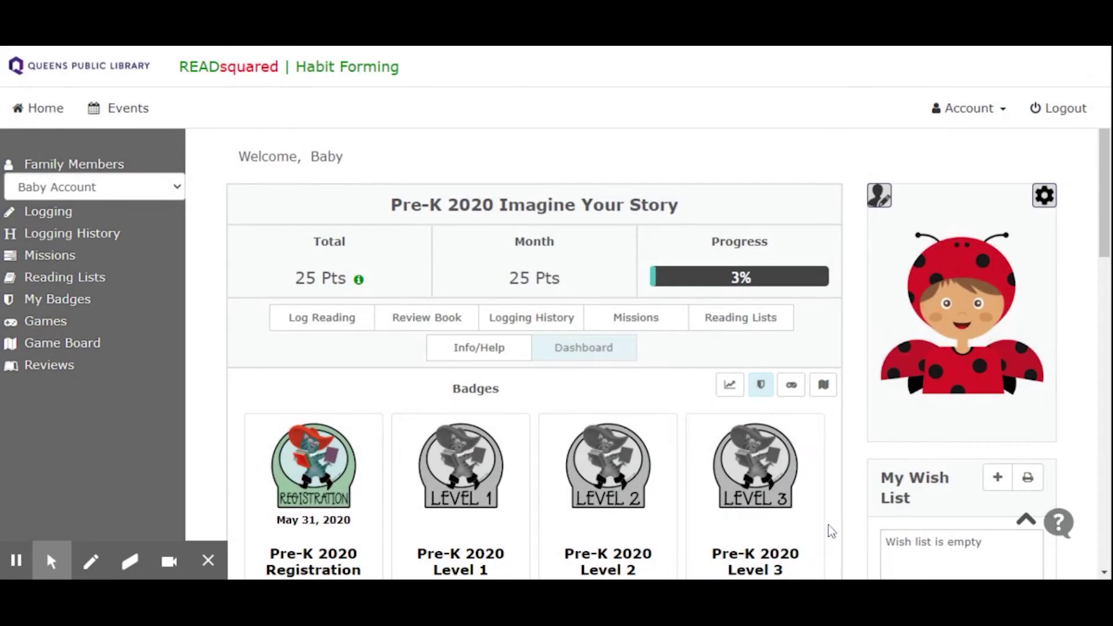
View the separate book review form without submitting it, and examine the books in the Baby Account's logging history.
click(427, 319)
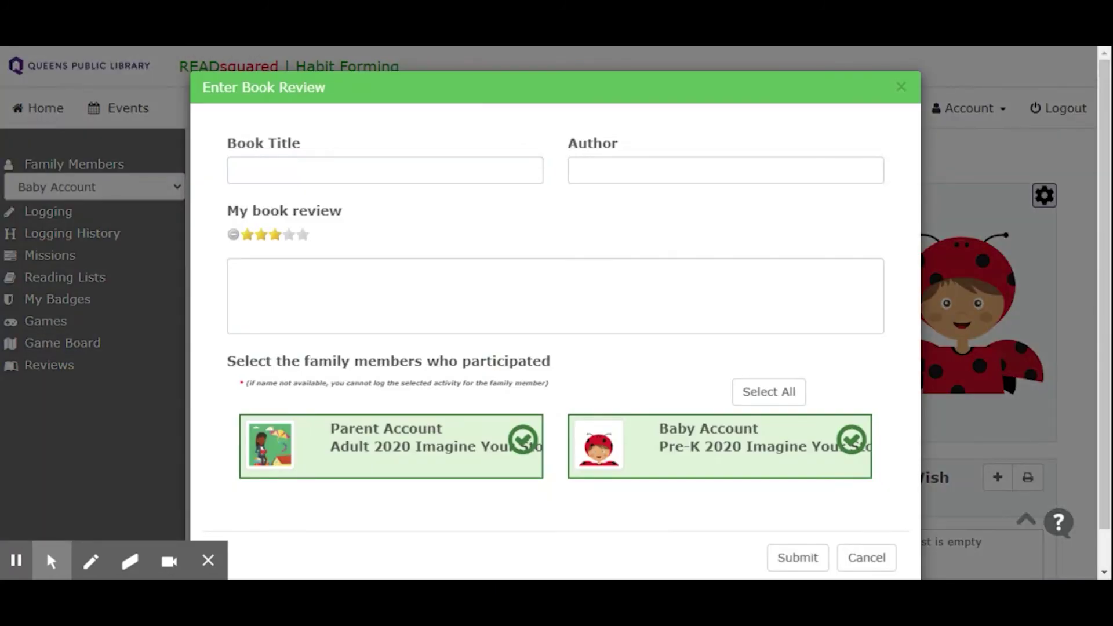
click(863, 559)
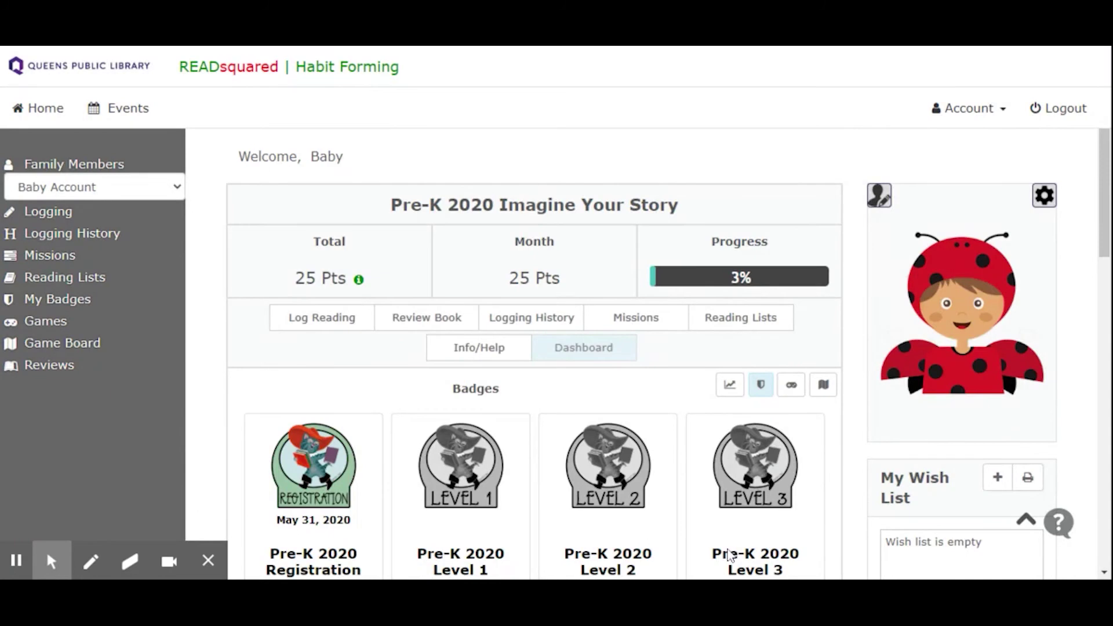
click(531, 318)
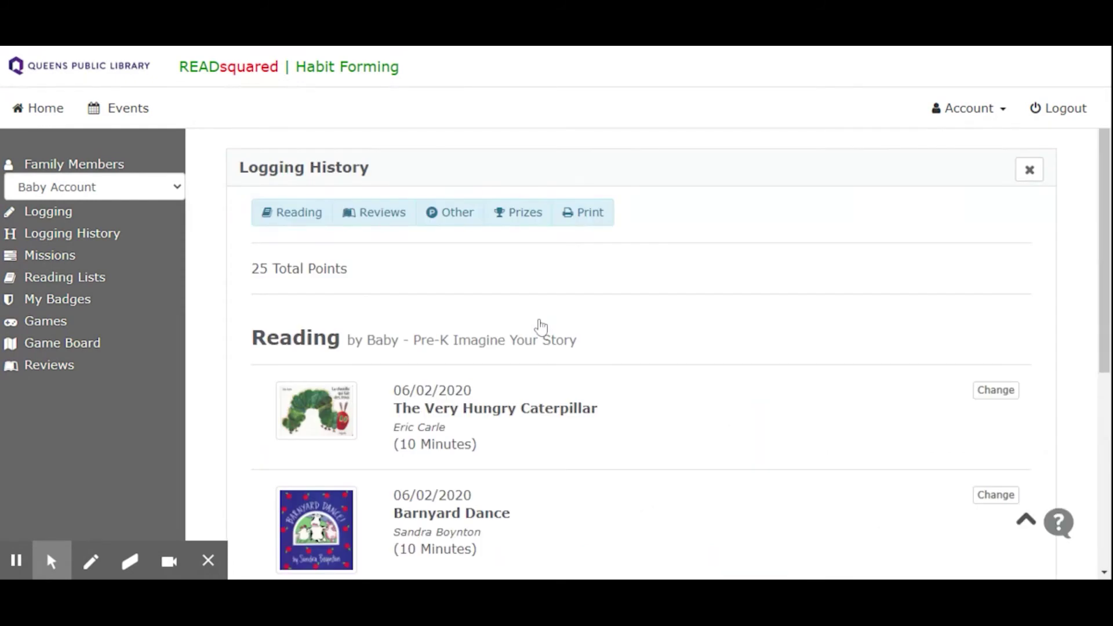
scroll(540, 325, down, 3)
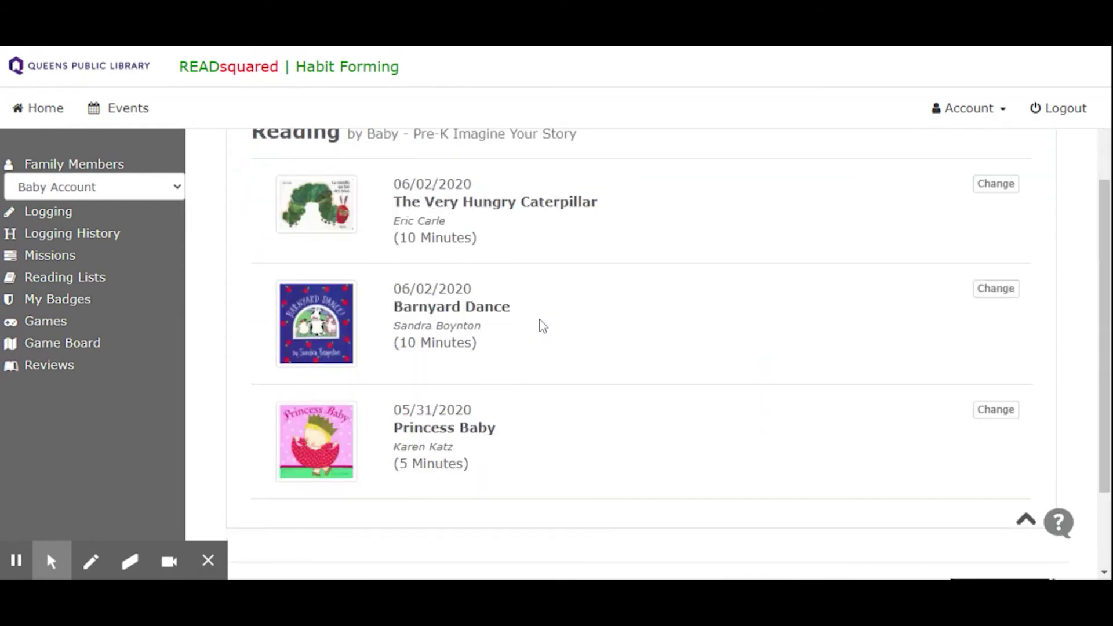
scroll(542, 326, up, 1)
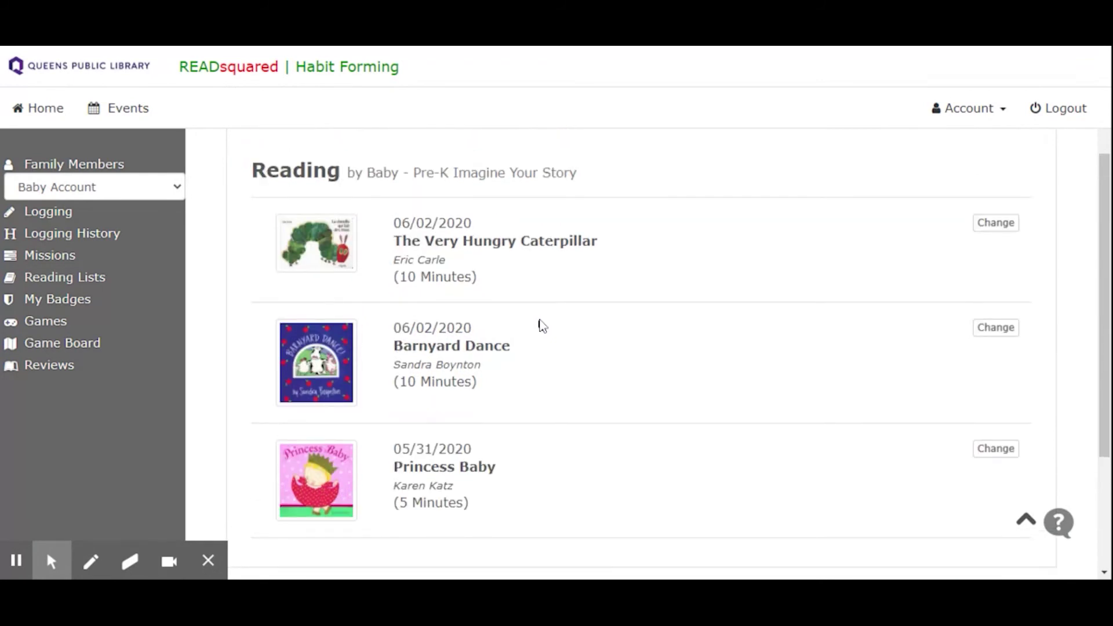
View the Baby Account's missions, and return to the home dashboard to look through the Pre-K 2020 badges.
click(74, 255)
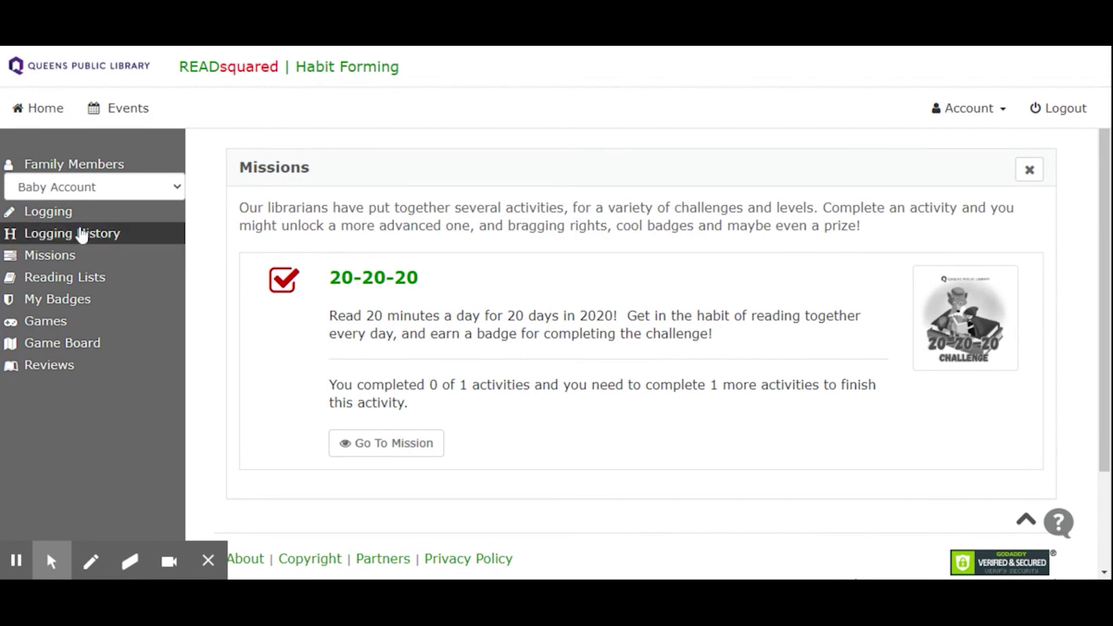
click(49, 110)
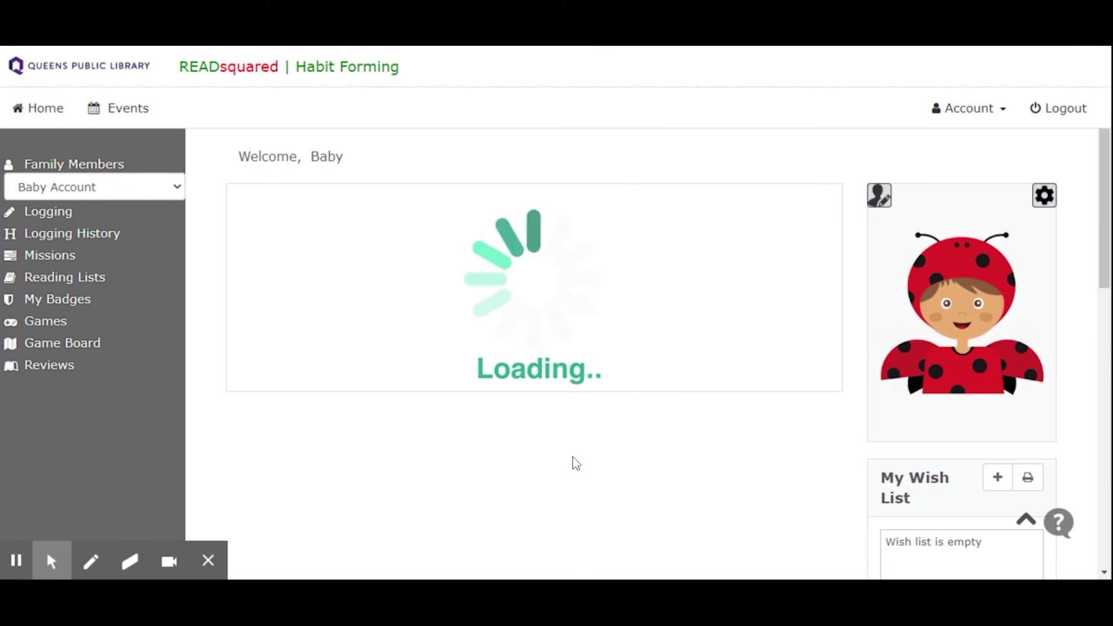
scroll(574, 464, down, 7)
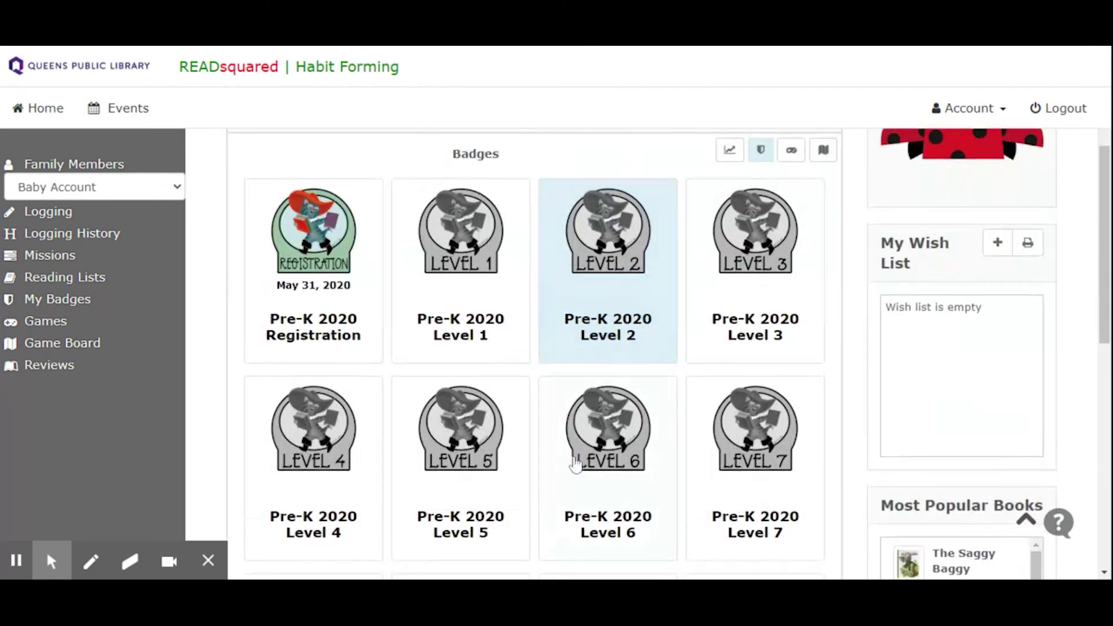
scroll(574, 464, down, 1)
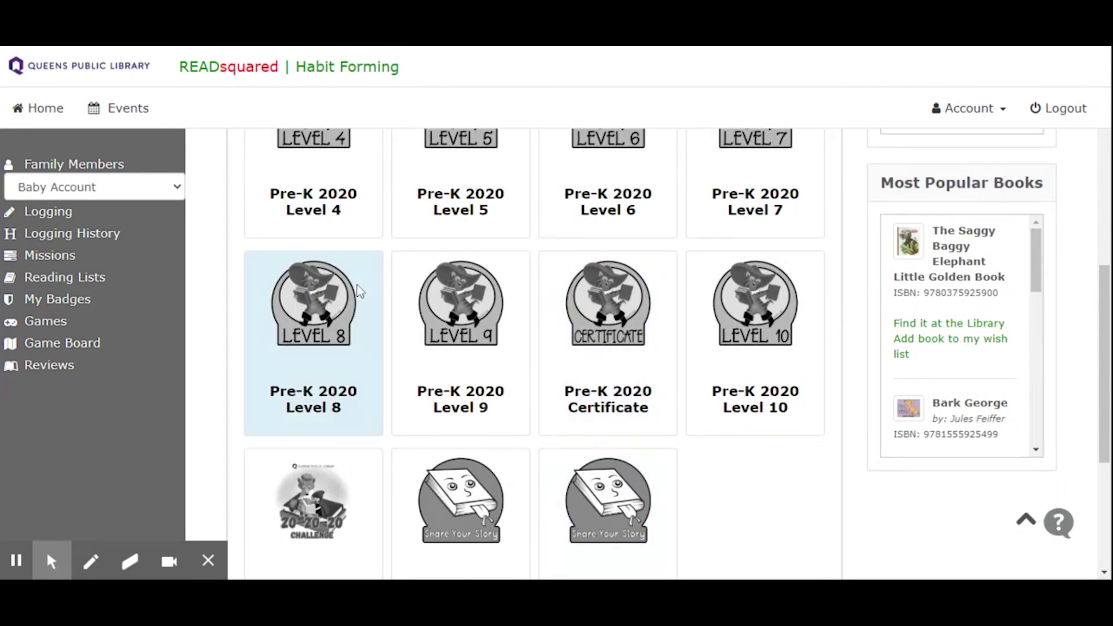
scroll(360, 291, up, 5)
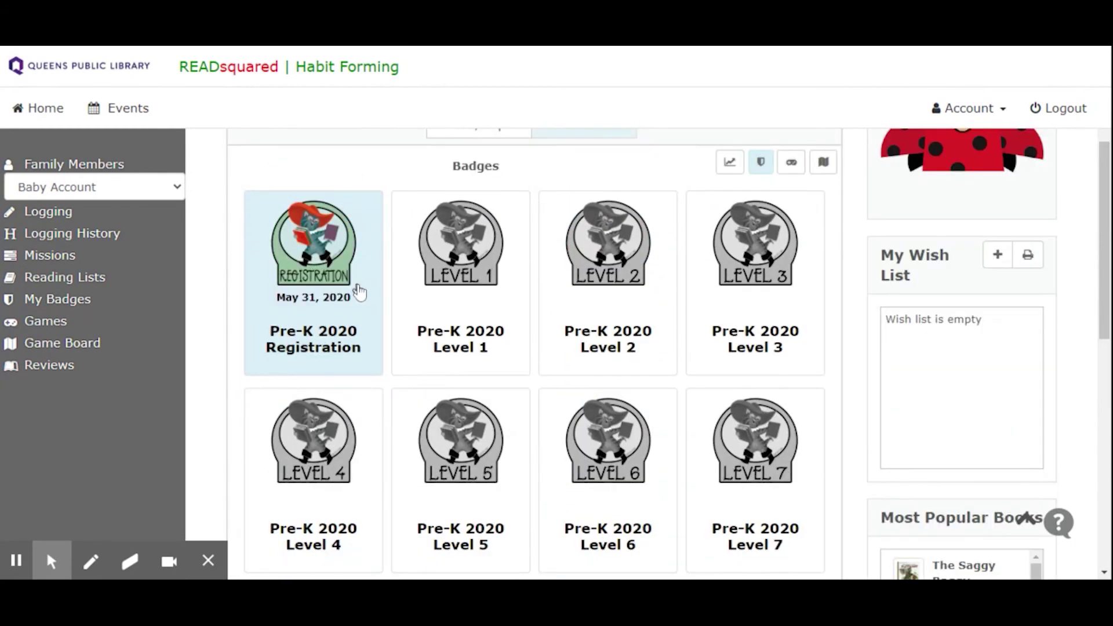
Open the Baby Account's reading lists and look through the books in the Early Learners (Birth-5 years) Summer Reading 2020 list.
scroll(360, 291, up, 3)
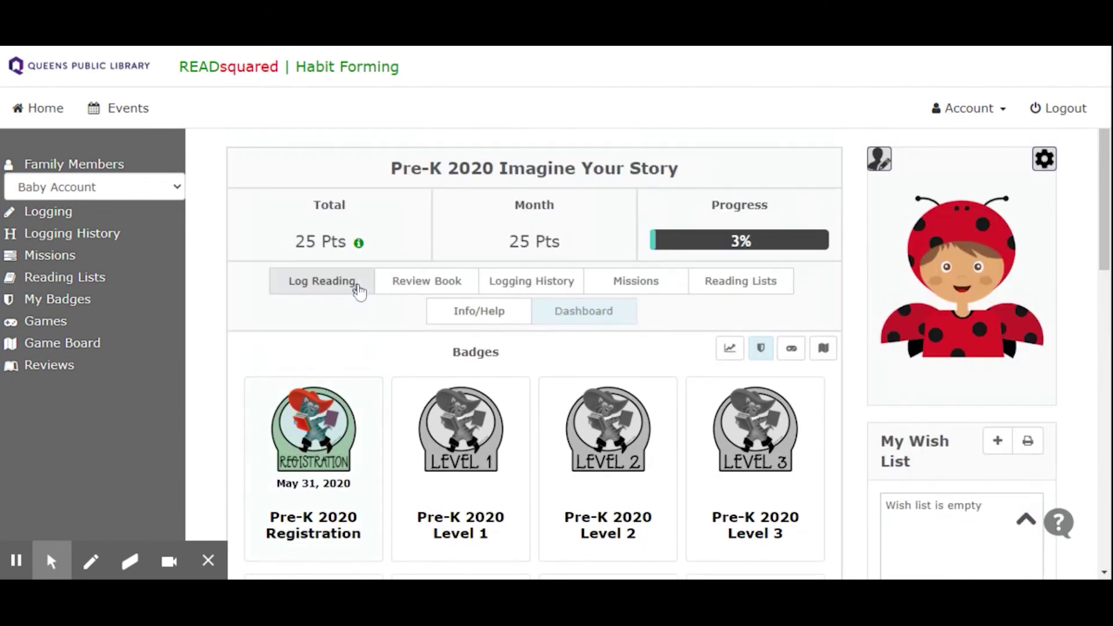
click(105, 284)
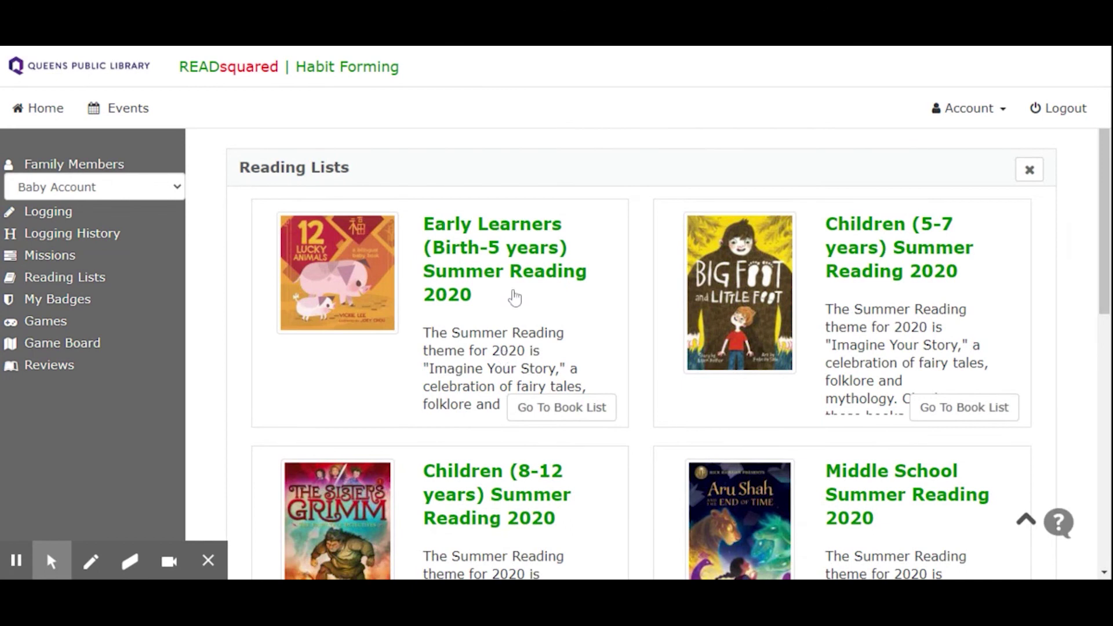
click(522, 410)
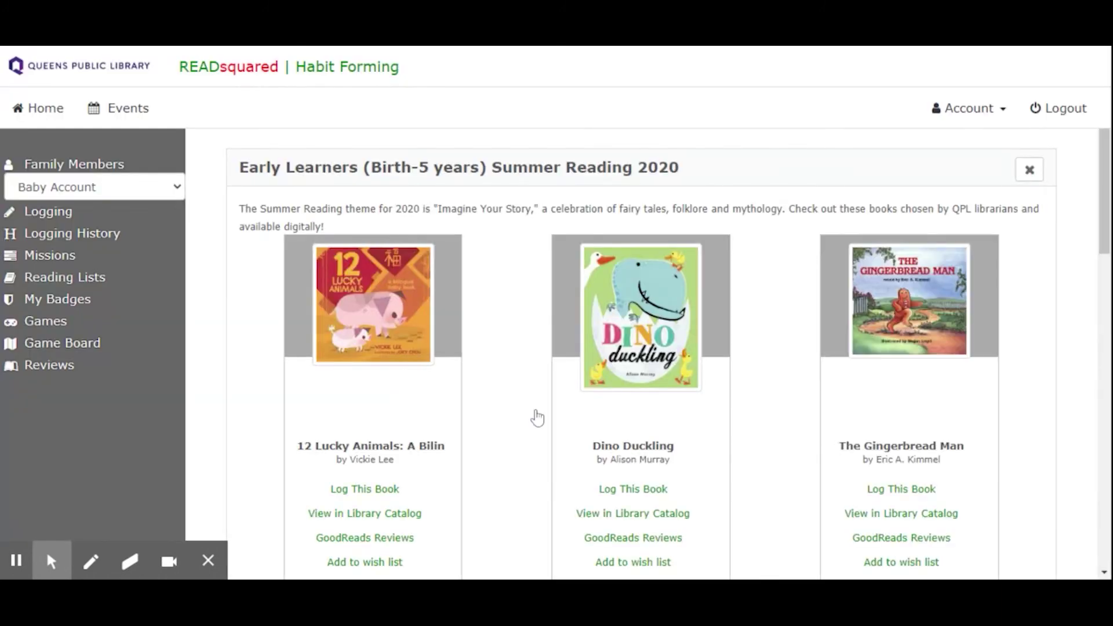
scroll(537, 417, down, 1)
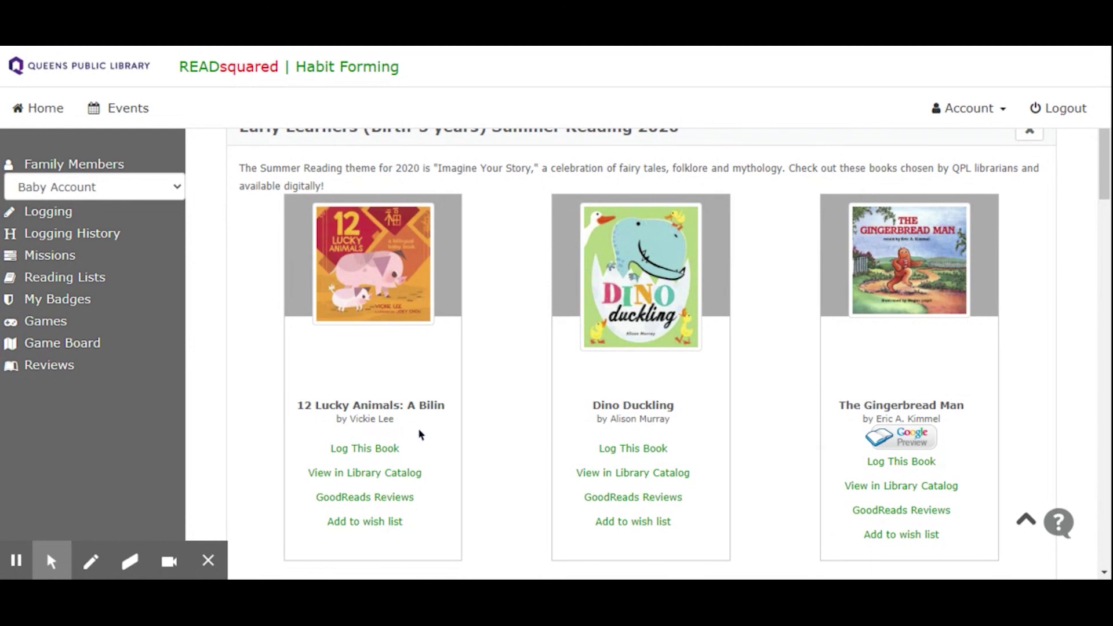
scroll(509, 282, down, 2)
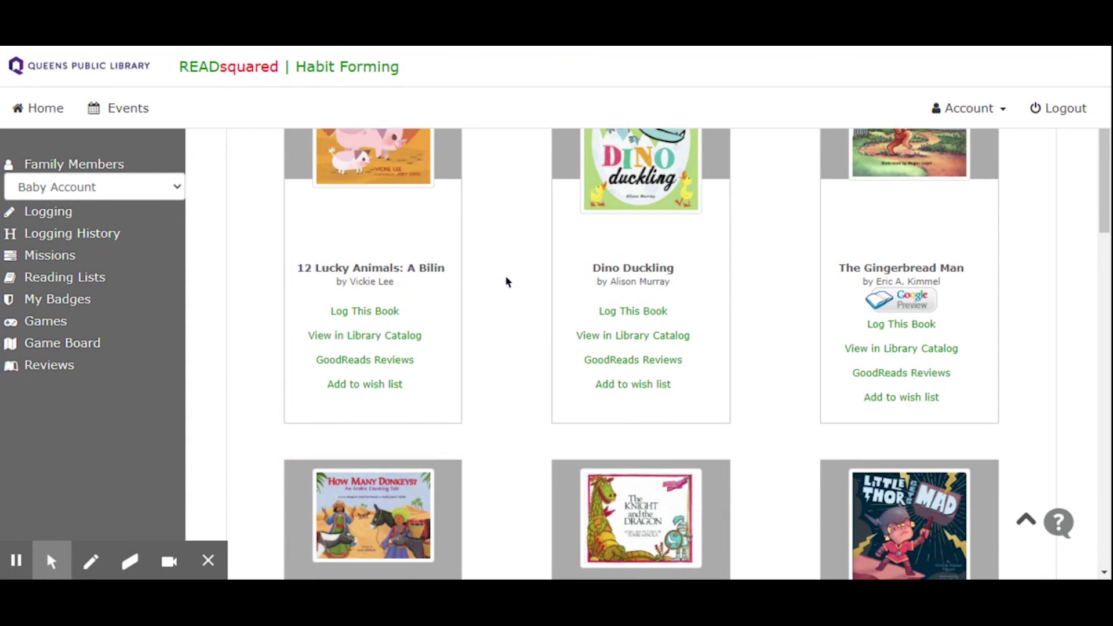
Browse the games and read-along stories available to the Baby Account without starting any of them.
click(62, 323)
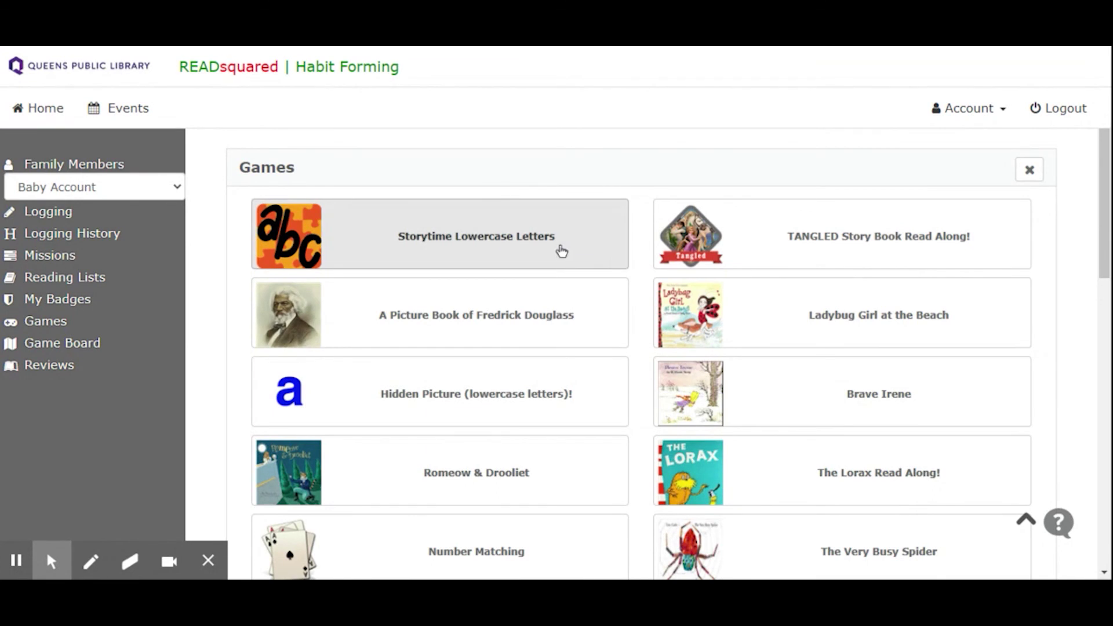
scroll(561, 250, down, 5)
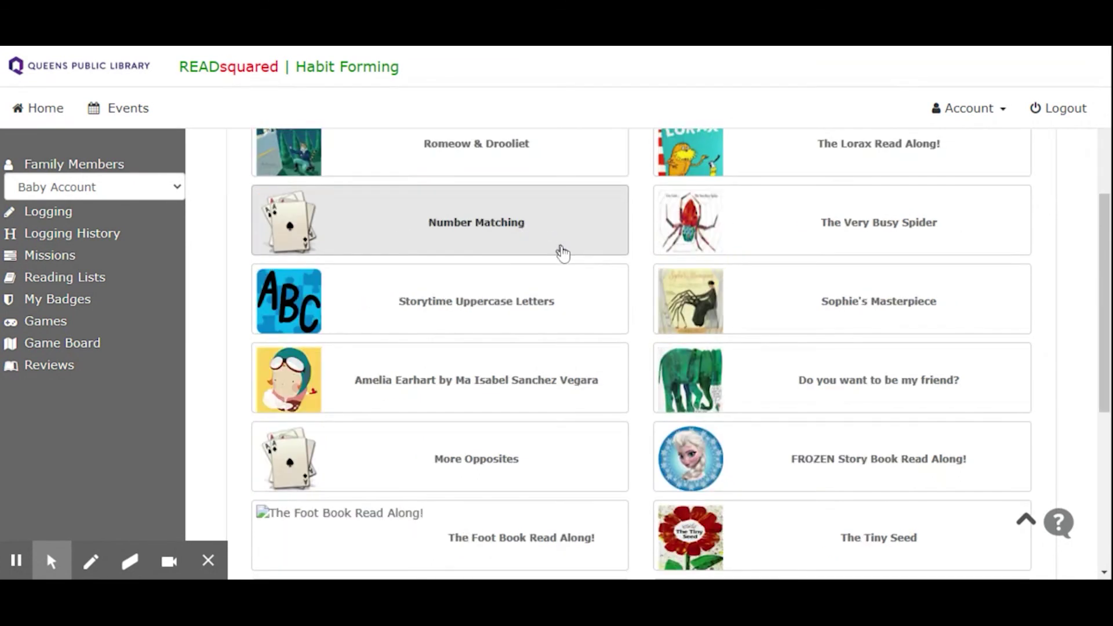
scroll(562, 252, down, 4)
scroll(561, 251, up, 3)
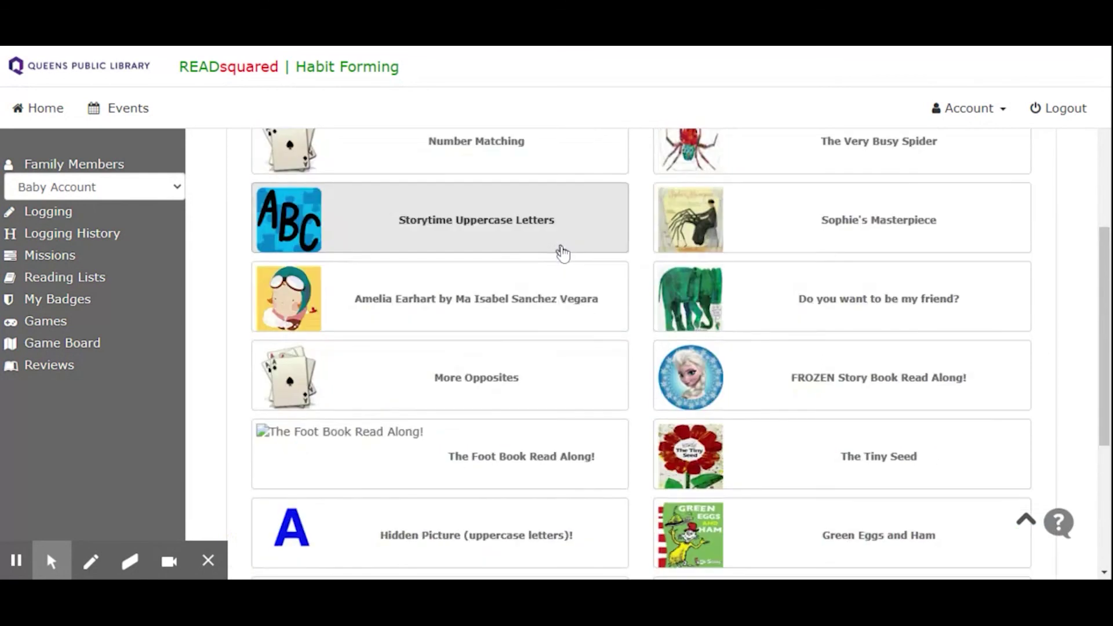
scroll(561, 250, up, 1)
Switch from the Baby Account back to the Parent Account family member.
click(177, 187)
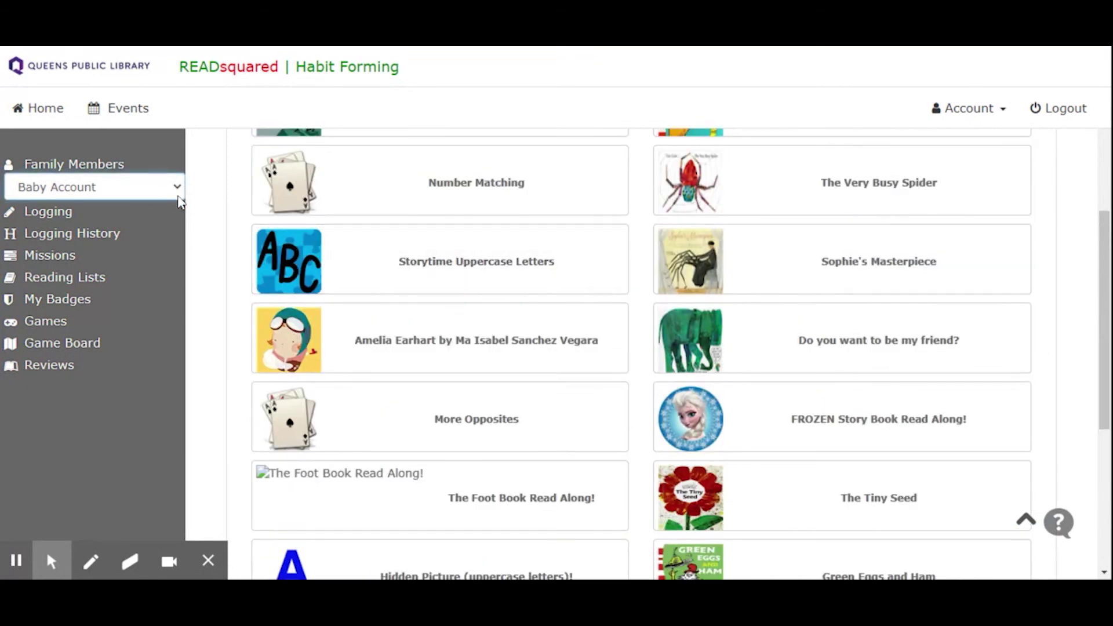
click(156, 200)
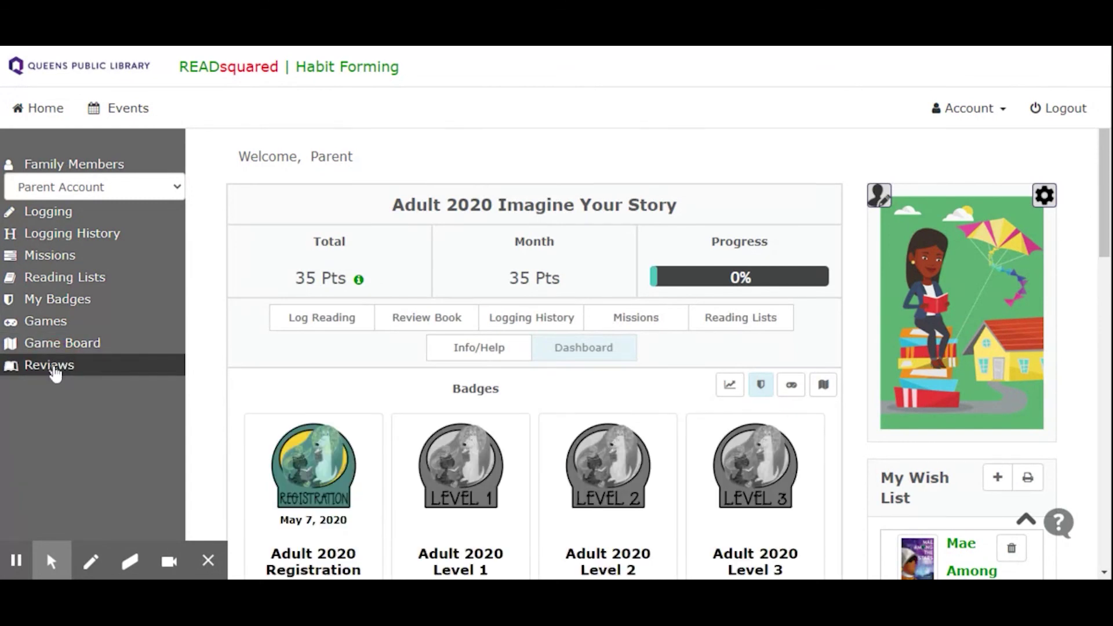
Look through the book review search form and the published reviews for the Parent Account, and return to the home dashboard.
click(52, 370)
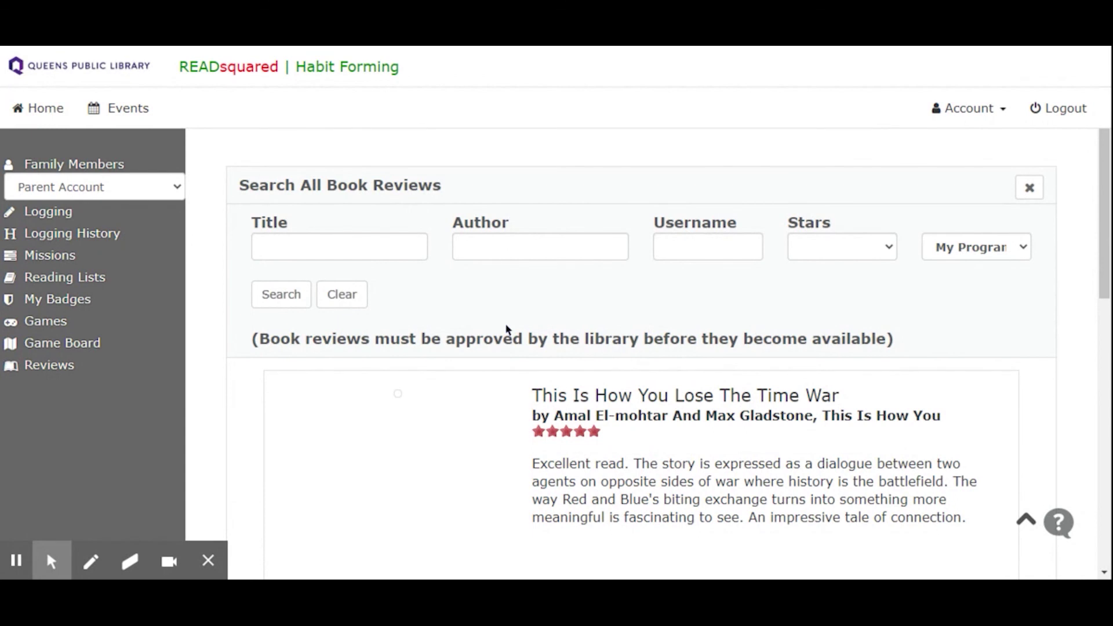
scroll(507, 329, down, 1)
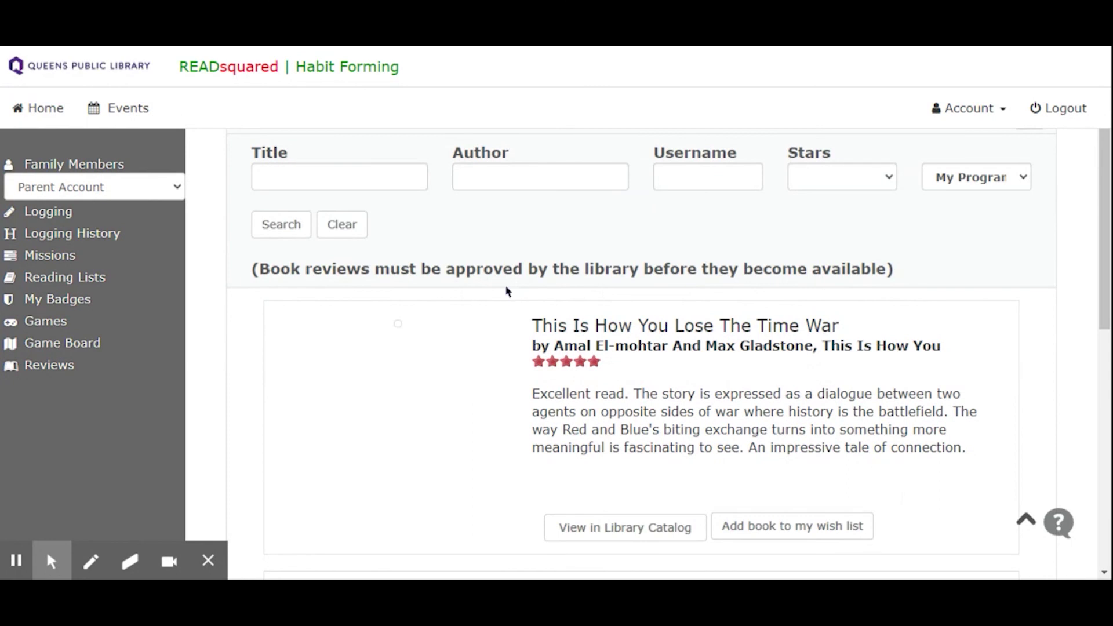
scroll(507, 292, down, 5)
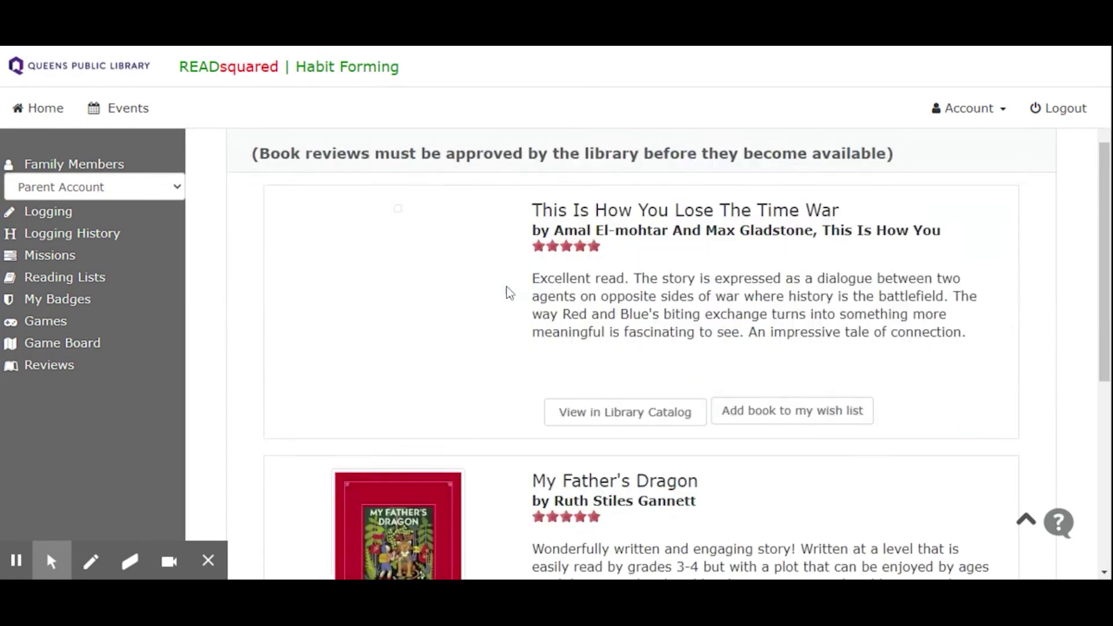
scroll(510, 291, down, 3)
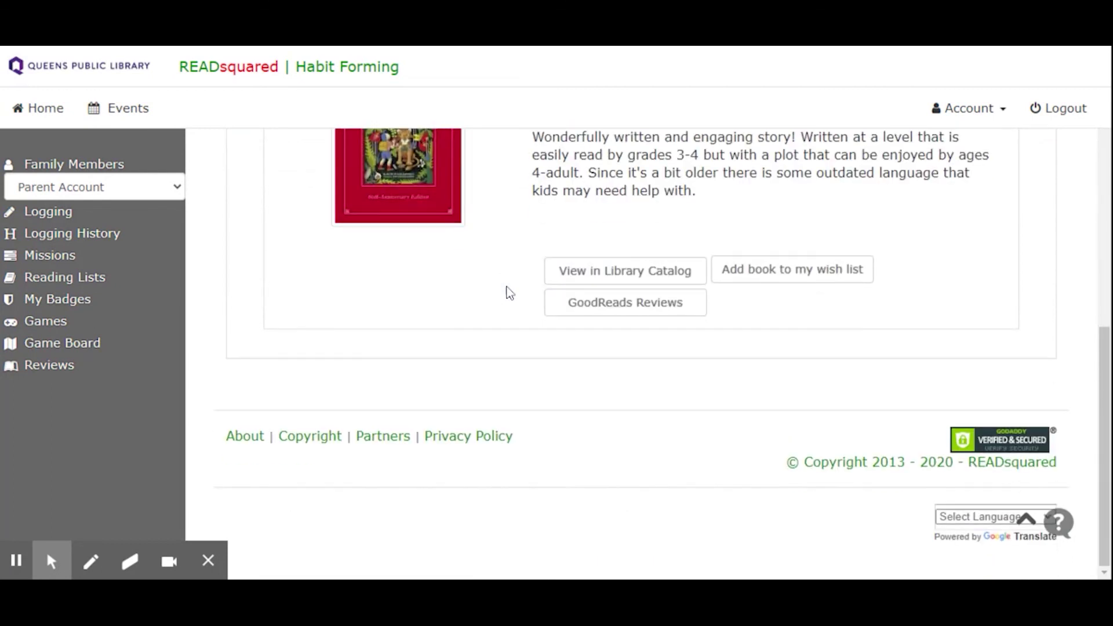
scroll(509, 291, up, 4)
scroll(510, 291, up, 5)
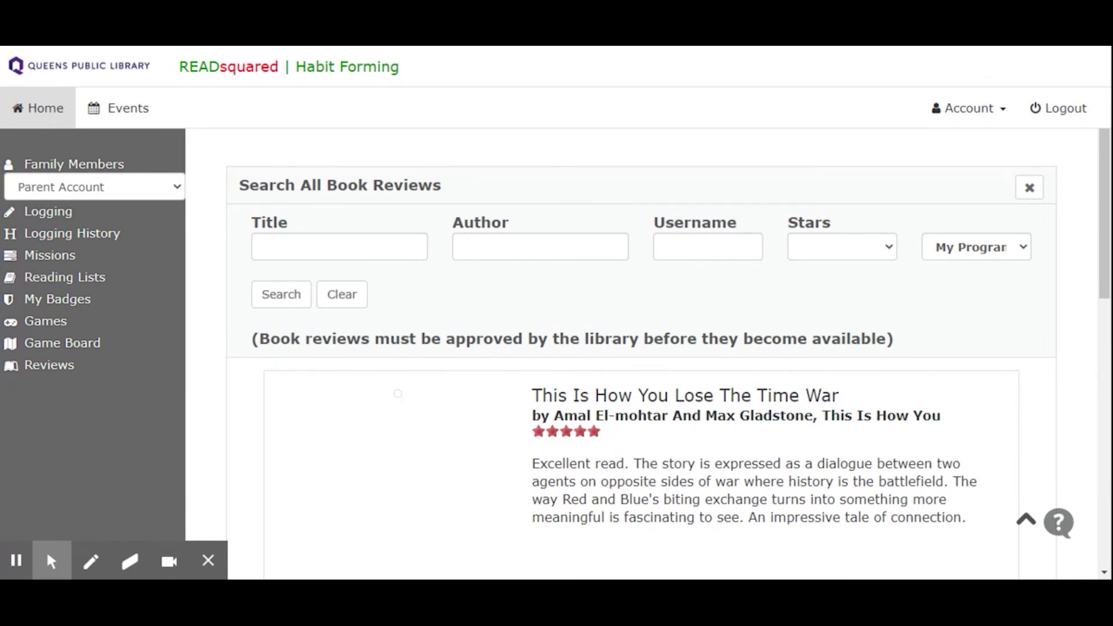
click(38, 108)
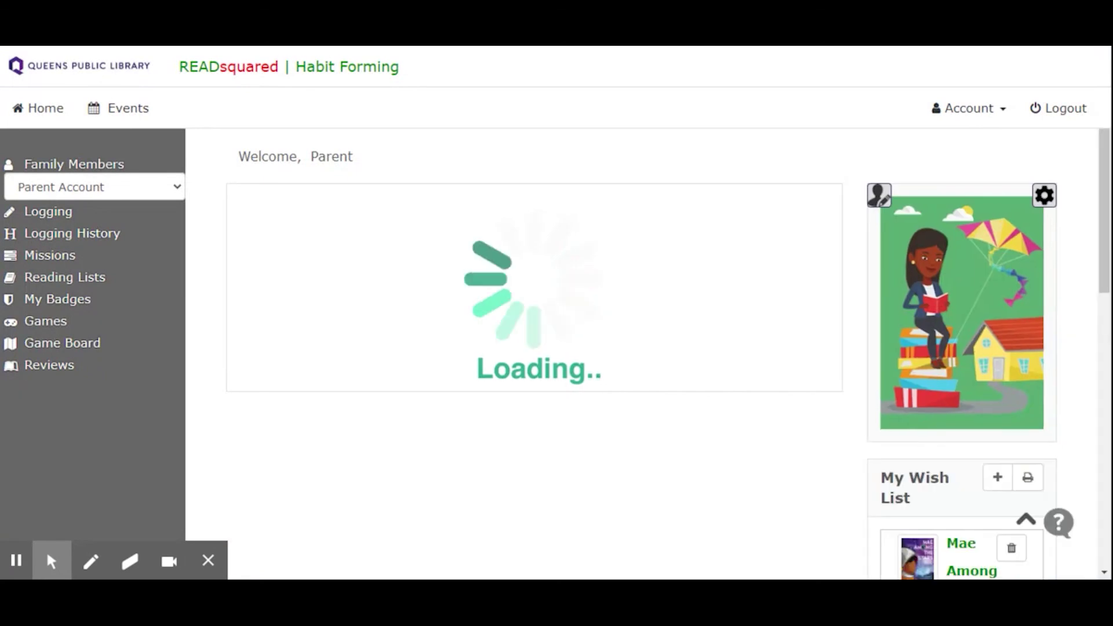